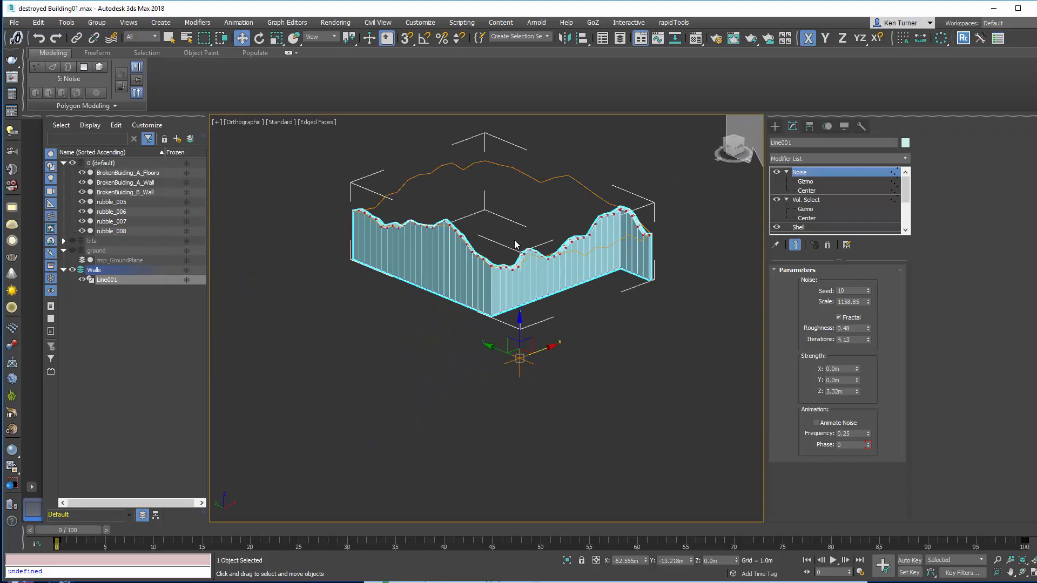
Step: Change the Noise seed of the existing wall Line001 to give its broken top edge a different shape
scroll(533, 216, up, 5)
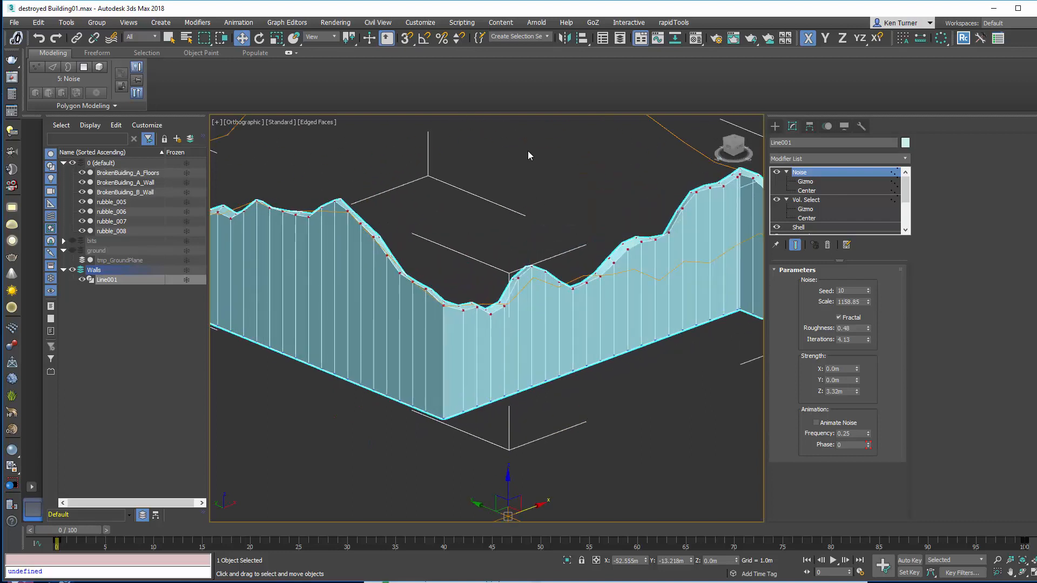
alt+middle_drag(607, 215, 562, 213)
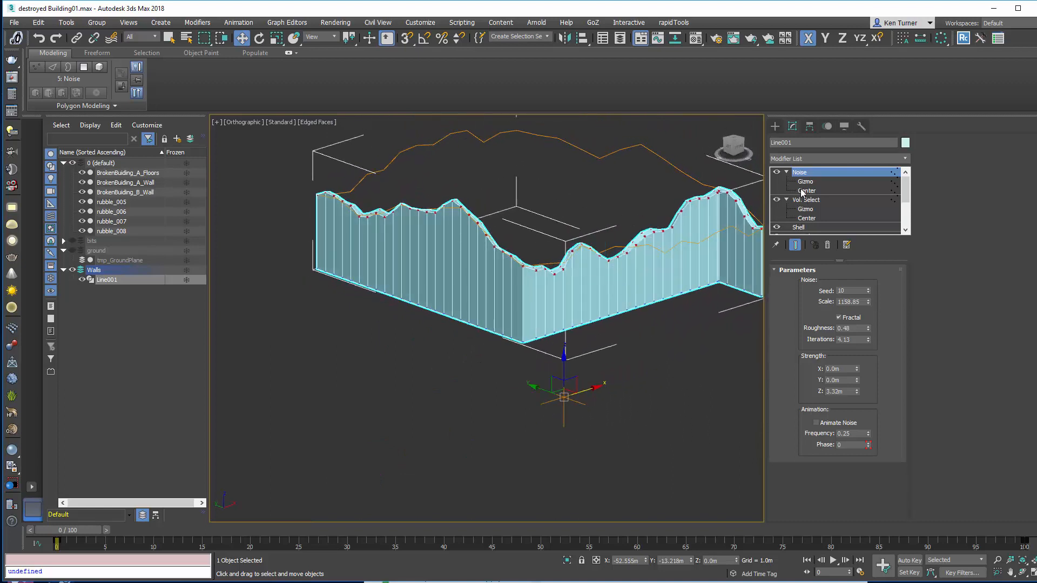
drag(868, 290, 868, 281)
alt+middle_drag(707, 279, 696, 289)
middle_drag(696, 289, 607, 342)
Step: Edit the base line of Line001 at vertex level with the end result shown, moving the wall's end vertex along Y
drag(907, 199, 908, 228)
click(815, 209)
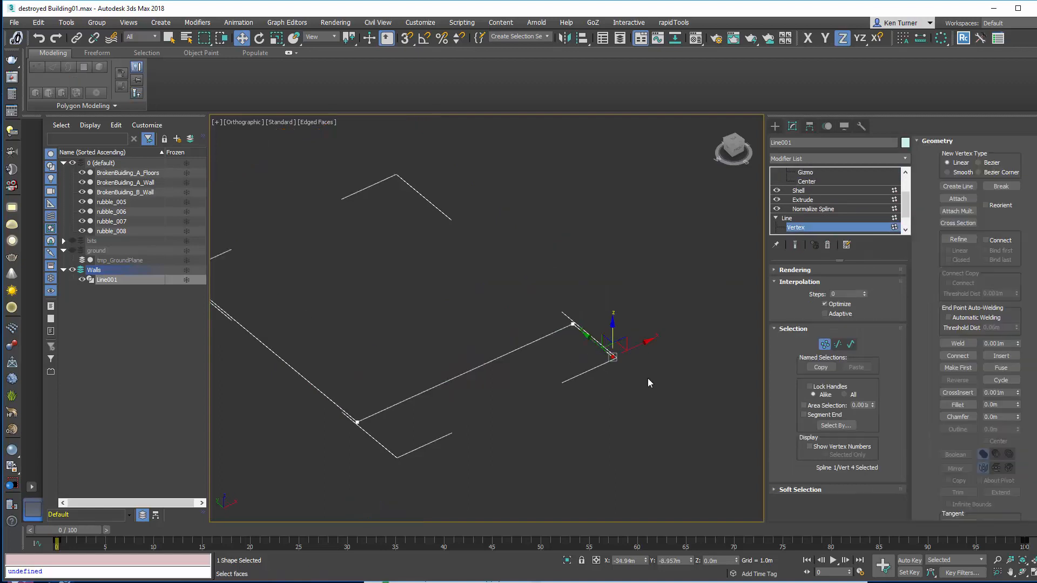
click(795, 245)
drag(594, 343, 404, 227)
scroll(404, 228, down, 5)
alt+middle_drag(424, 274, 457, 245)
drag(449, 243, 513, 322)
alt+middle_drag(512, 322, 439, 234)
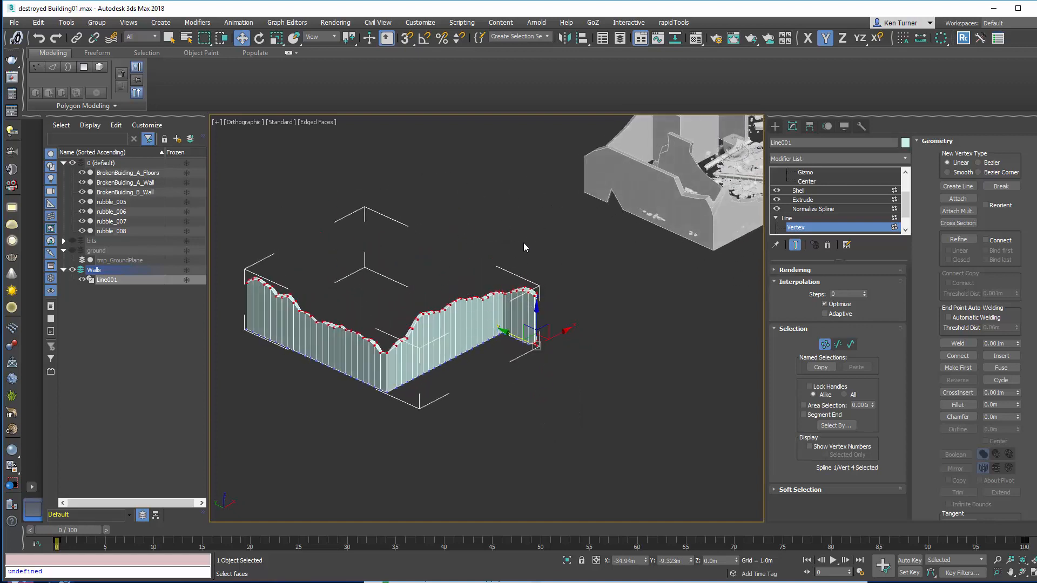
alt+middle_drag(502, 236, 378, 302)
Step: Leave vertex editing on Line001 and examine the settings of its Vol. Select modifier
click(895, 227)
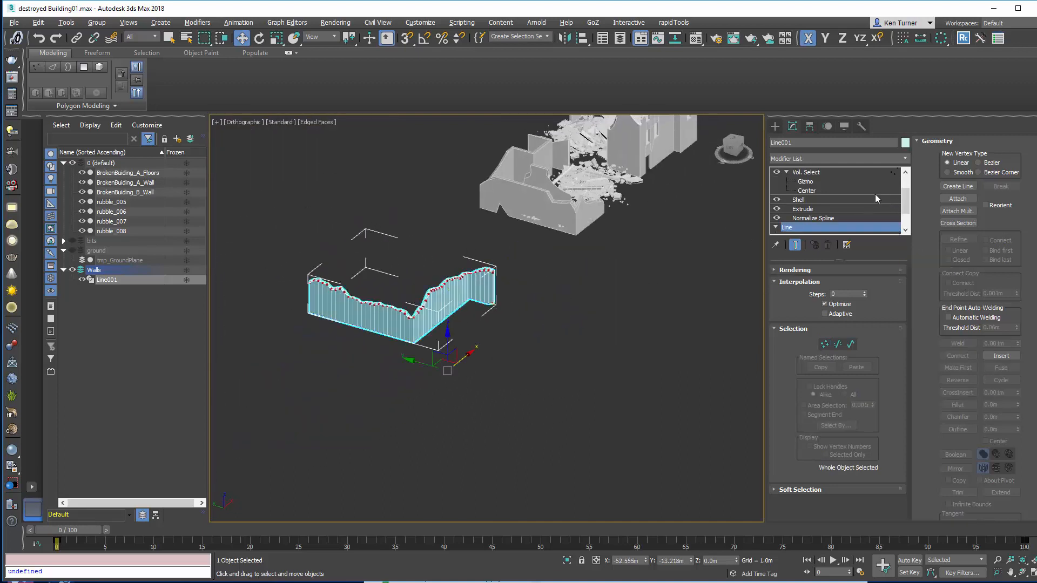
click(892, 174)
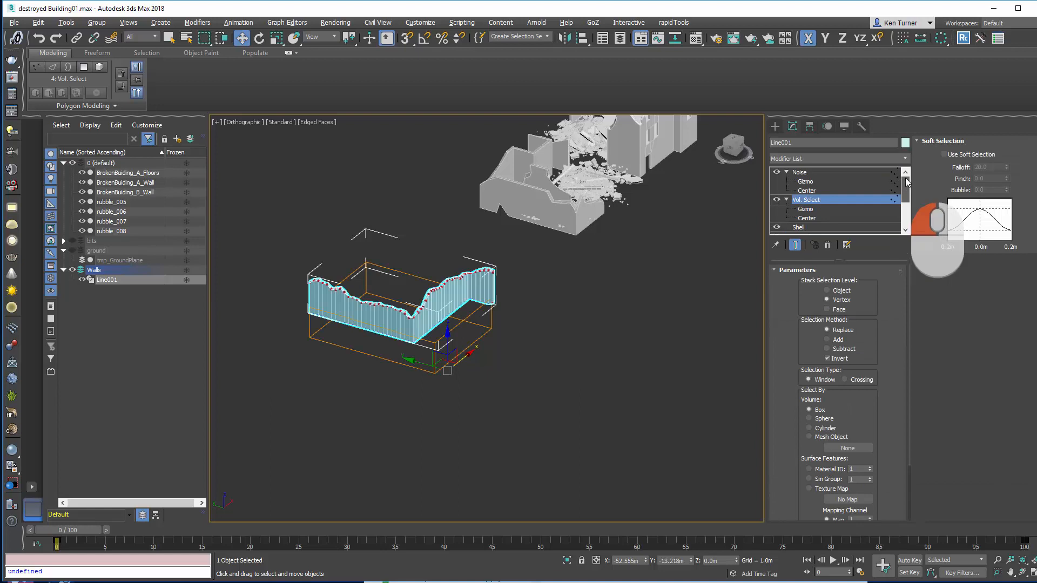
mouse_move(720, 257)
alt+middle_down()
mouse_move(494, 353)
mouse_move(710, 262)
alt+middle_up()
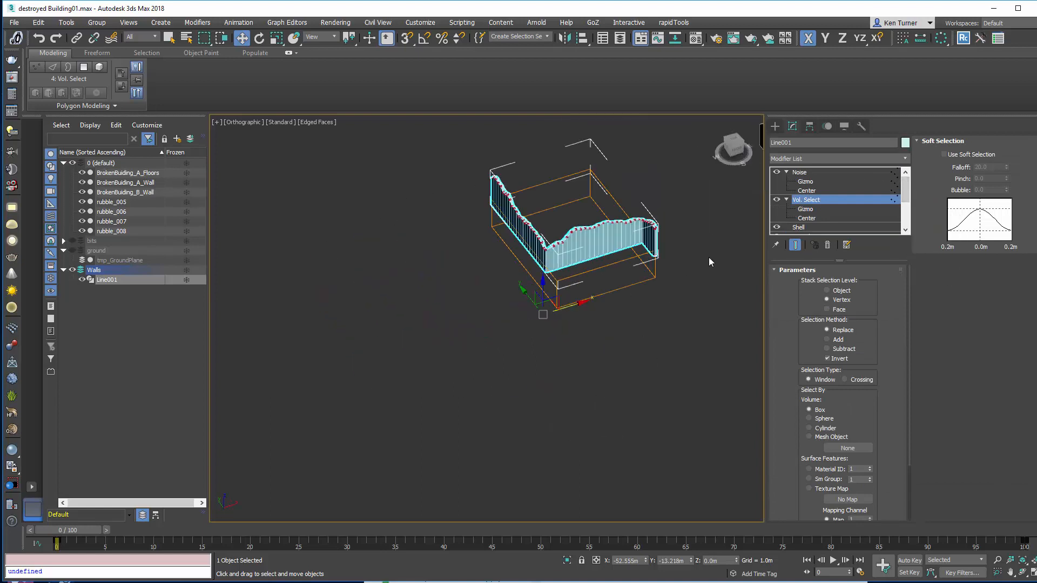
Step: Draw an open four-segment line with straight right-angled segments in the Top view, west of the existing wall
click(776, 126)
click(799, 199)
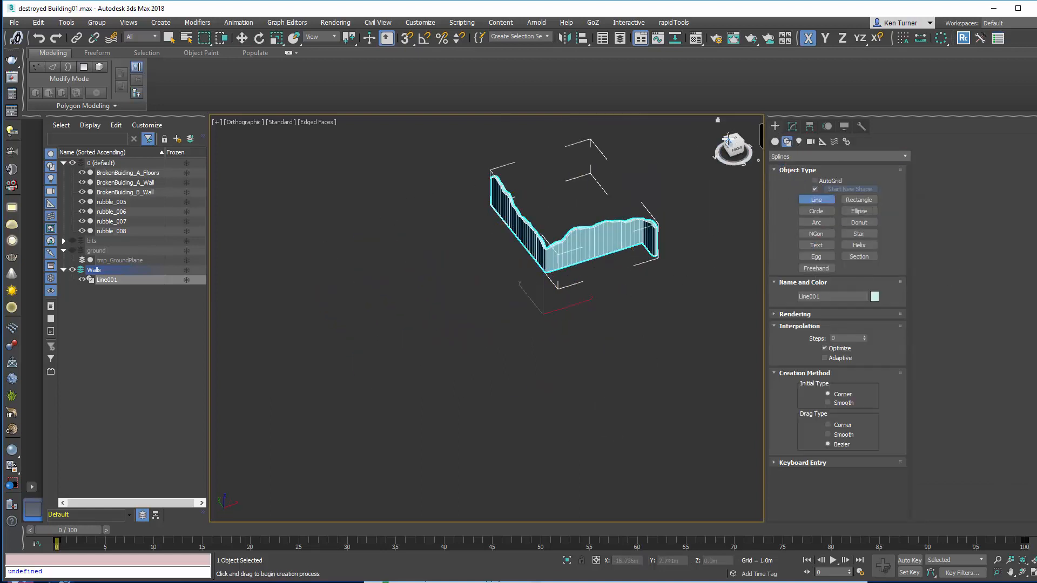
click(728, 137)
middle_drag(399, 130, 462, 280)
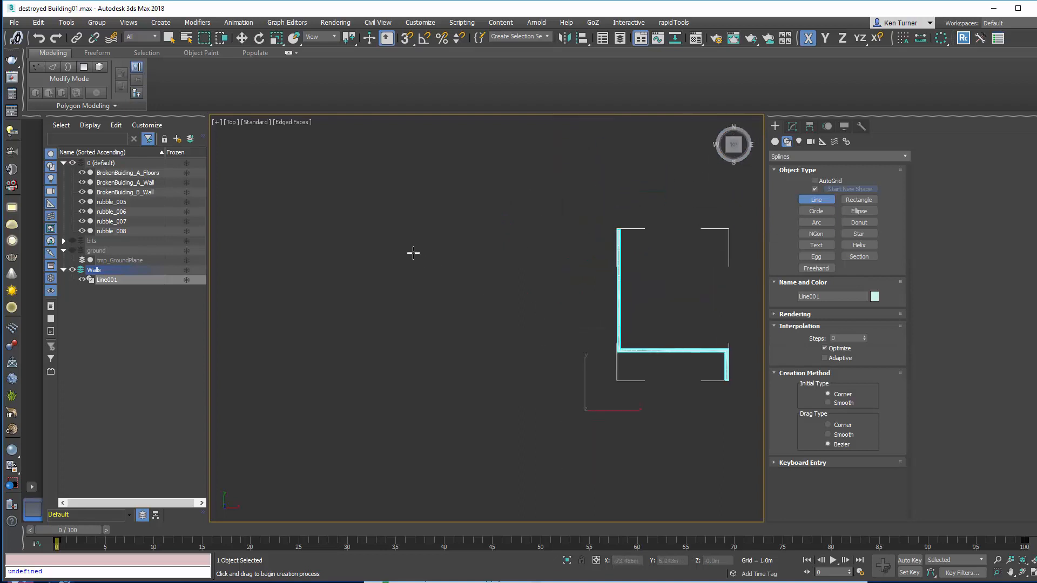
click(382, 258)
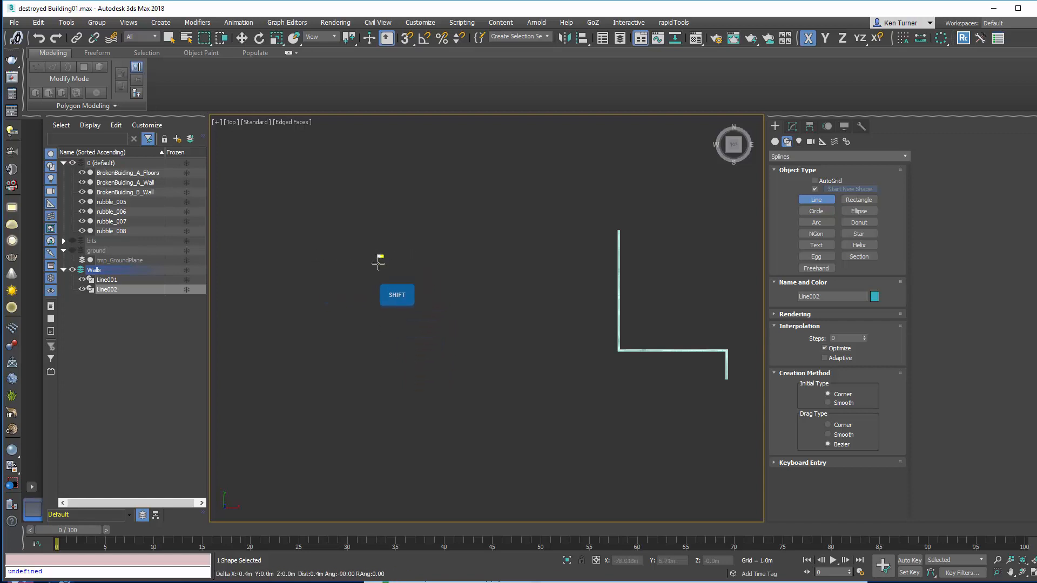
shift+click(385, 299)
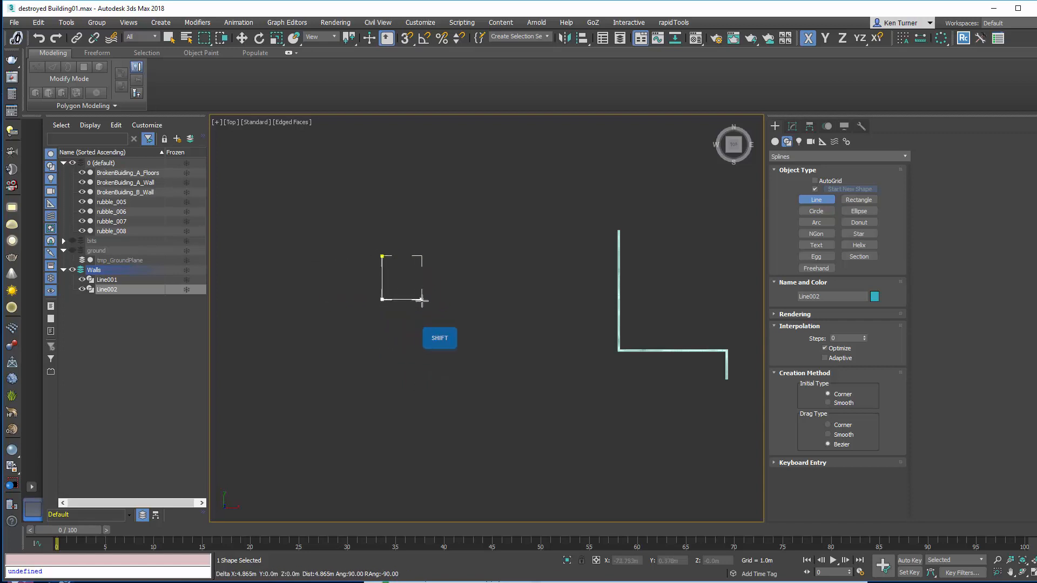
shift+click(429, 298)
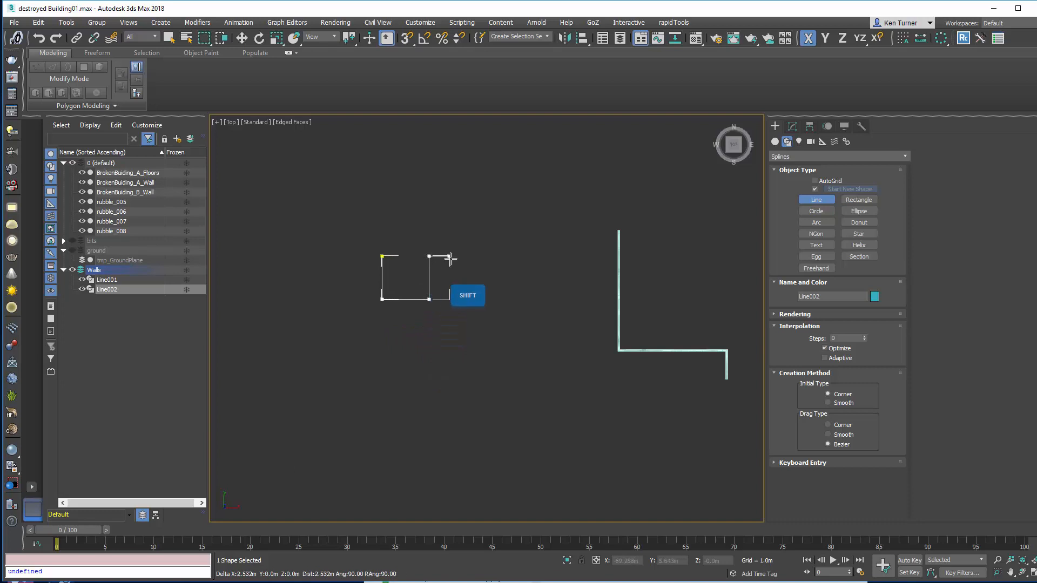
right_click(462, 238)
Step: Add an Extrude modifier to the new line with an amount of 4 m
mouse_move(496, 280)
alt+middle_down()
mouse_move(533, 201)
mouse_move(445, 220)
mouse_move(680, 158)
alt+middle_up()
click(792, 126)
click(886, 161)
text(ex)
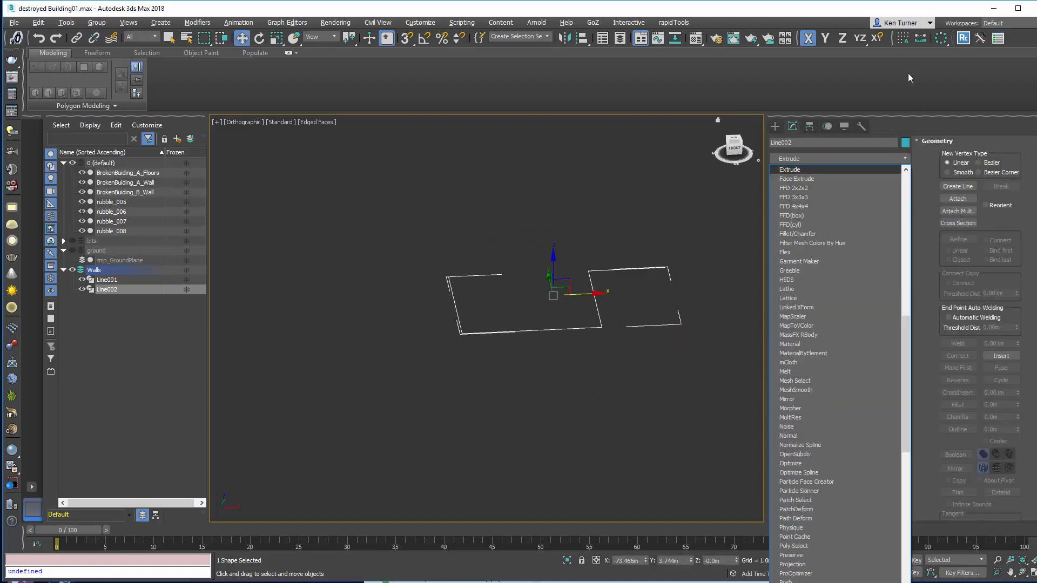
key(Return)
double_click(860, 283)
text(4)
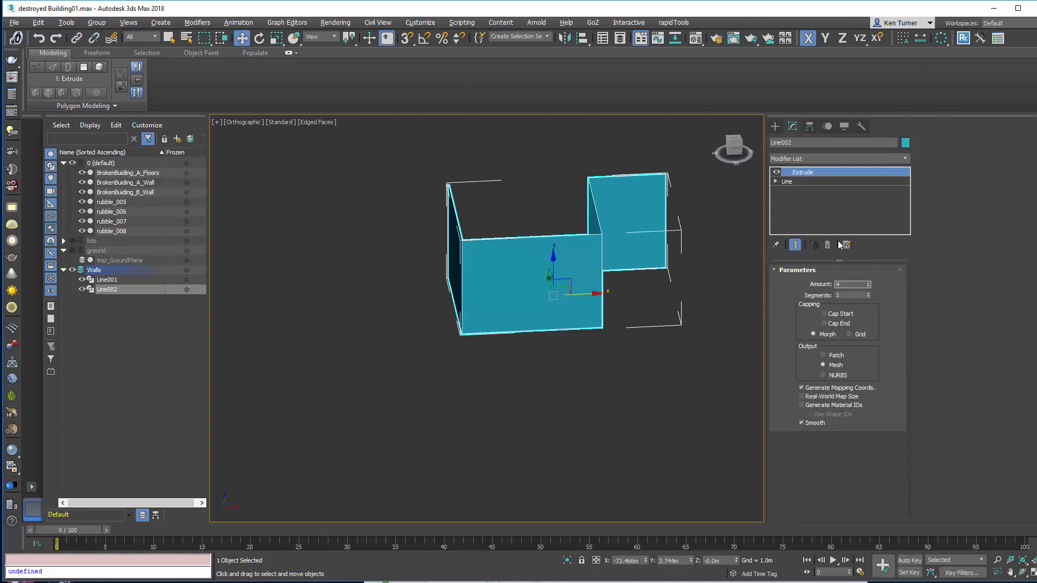
key(Return)
alt+middle_drag(586, 262, 669, 299)
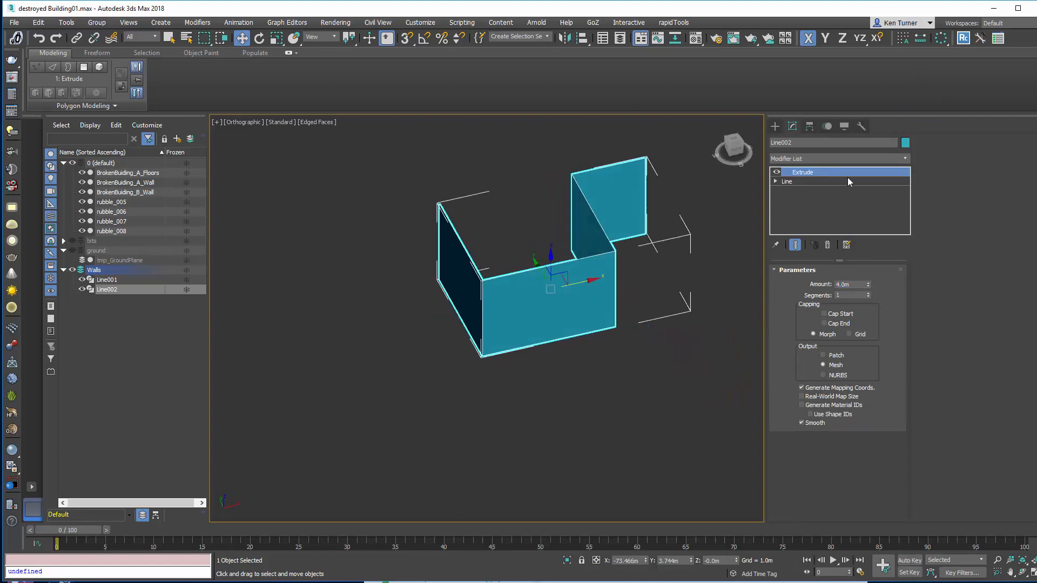
Step: Add a Shell modifier to the extruded line to give the walls thickness
click(904, 160)
text(sh)
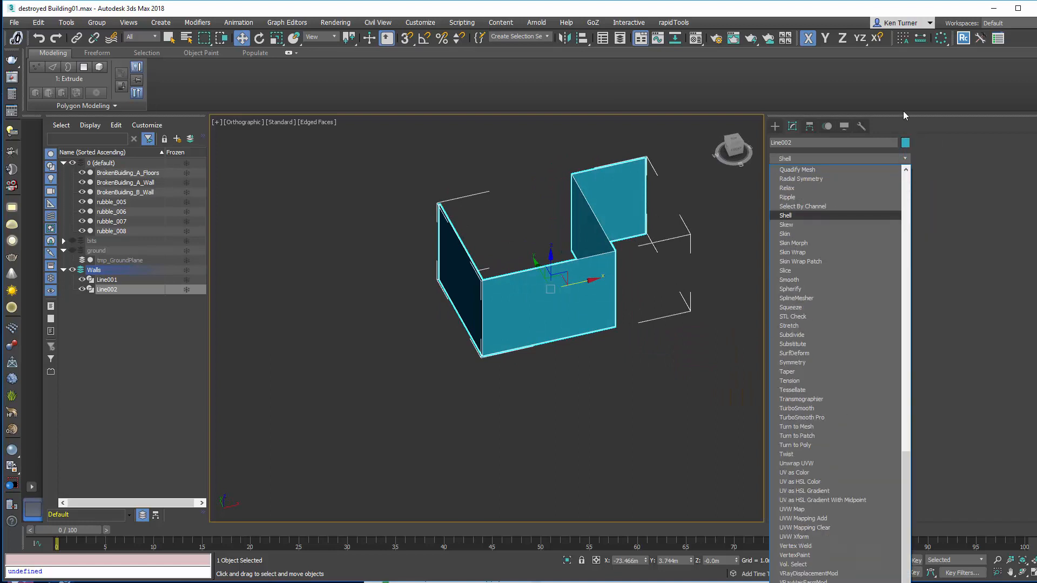
key(Return)
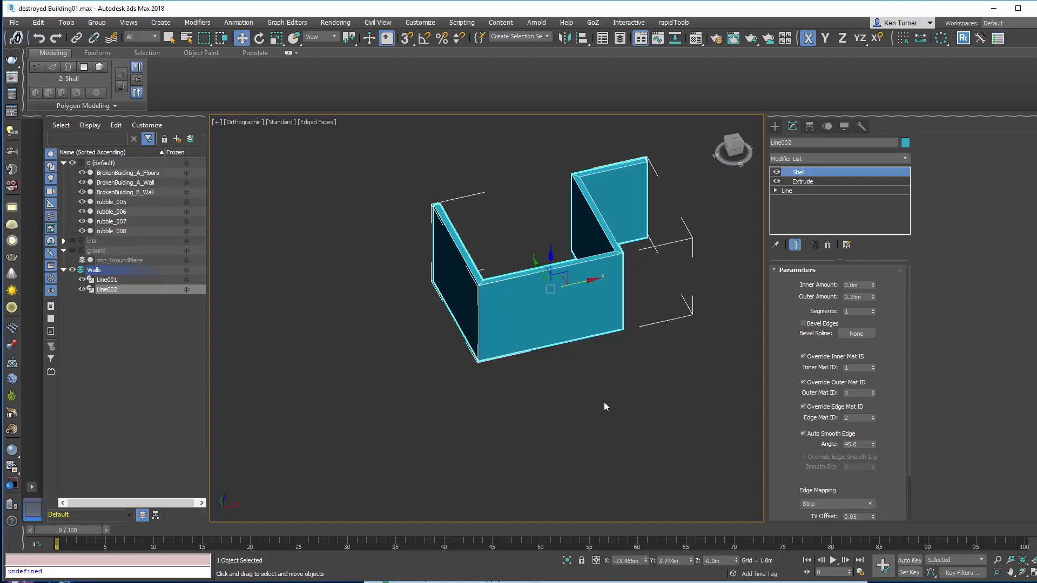
alt+middle_drag(607, 369, 740, 357)
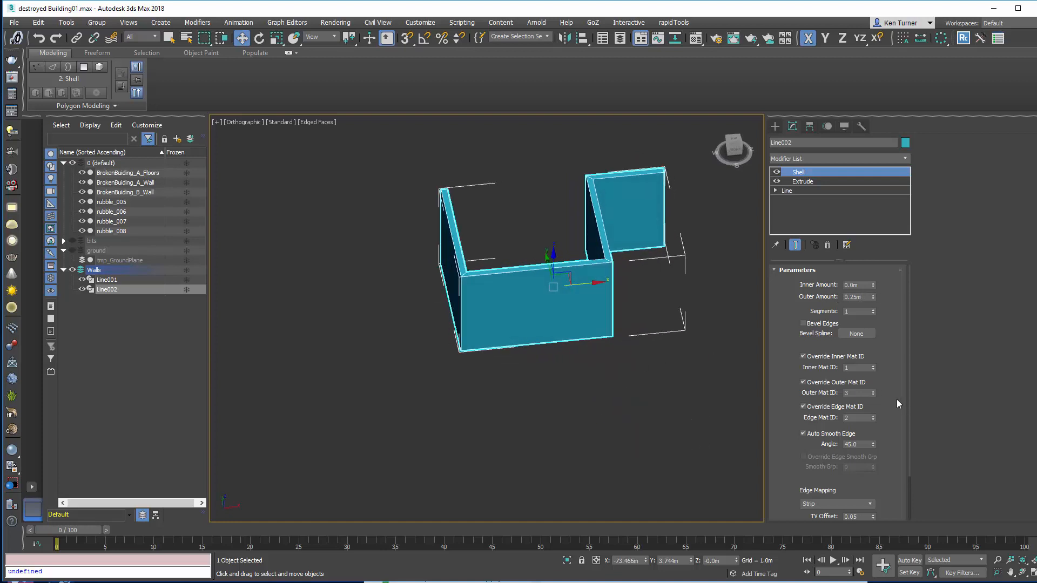
Step: Switch the Shell's Straighten Corners option off and back on, comparing the wall corners from above
scroll(908, 400, down, 2)
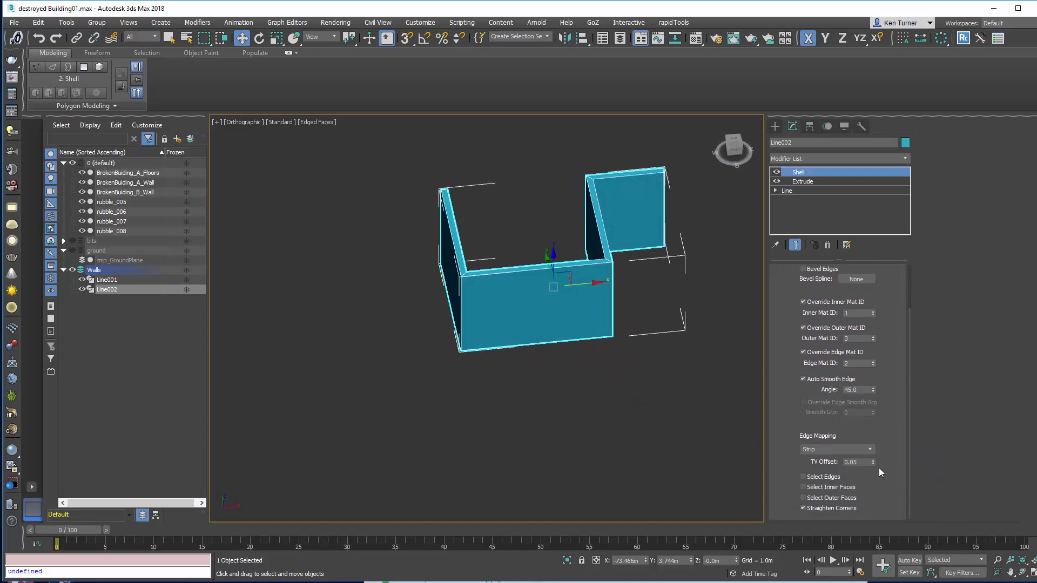
alt+middle_drag(614, 303, 572, 344)
ctrl+alt+middle_drag(503, 310, 518, 270)
middle_drag(519, 284, 518, 319)
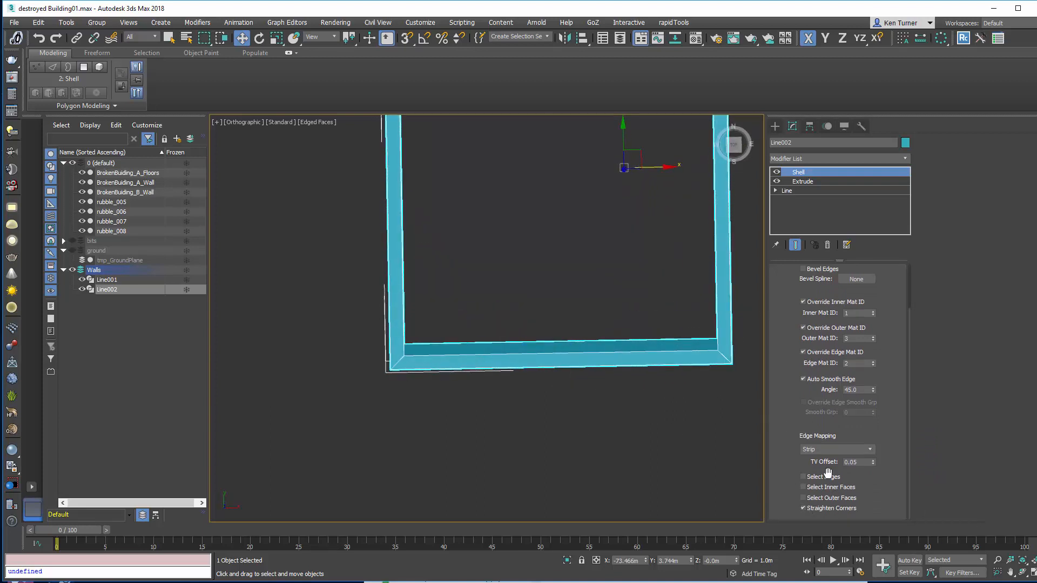
click(810, 507)
click(809, 505)
click(808, 504)
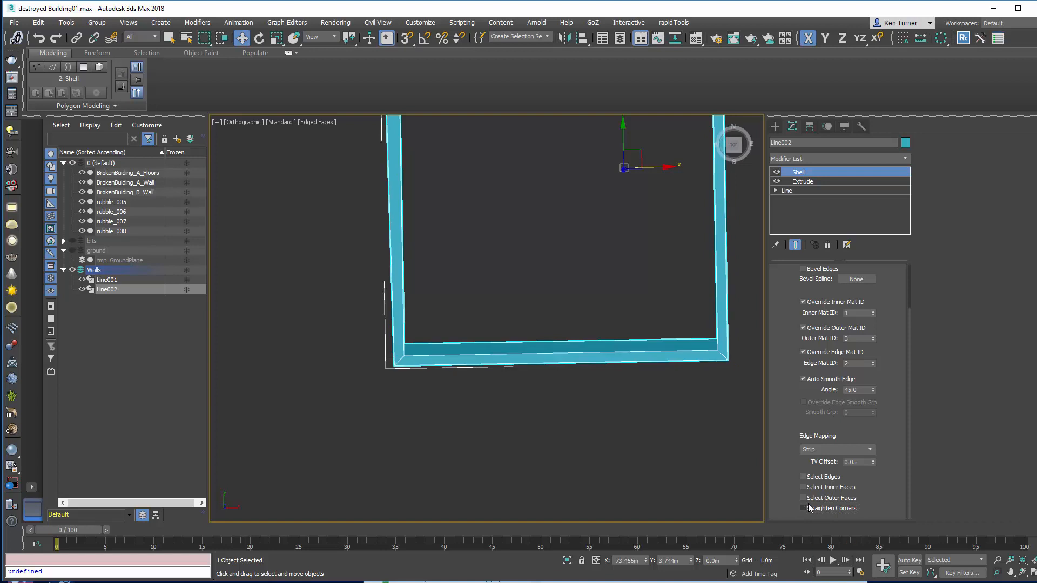
click(733, 145)
scroll(574, 363, down, 3)
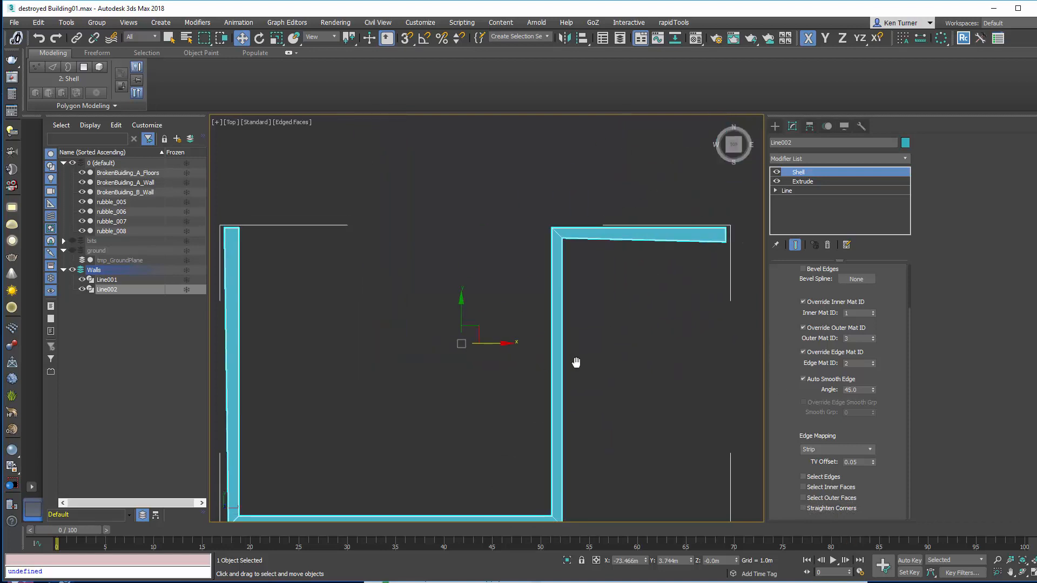
middle_drag(572, 369, 635, 286)
click(824, 512)
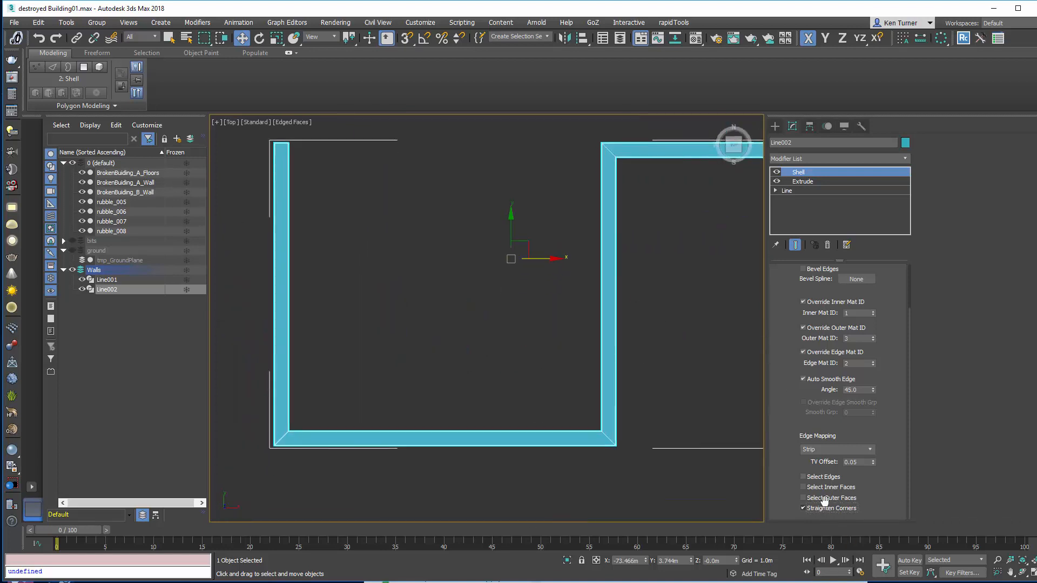
scroll(664, 414, down, 3)
alt+middle_drag(664, 414, 589, 264)
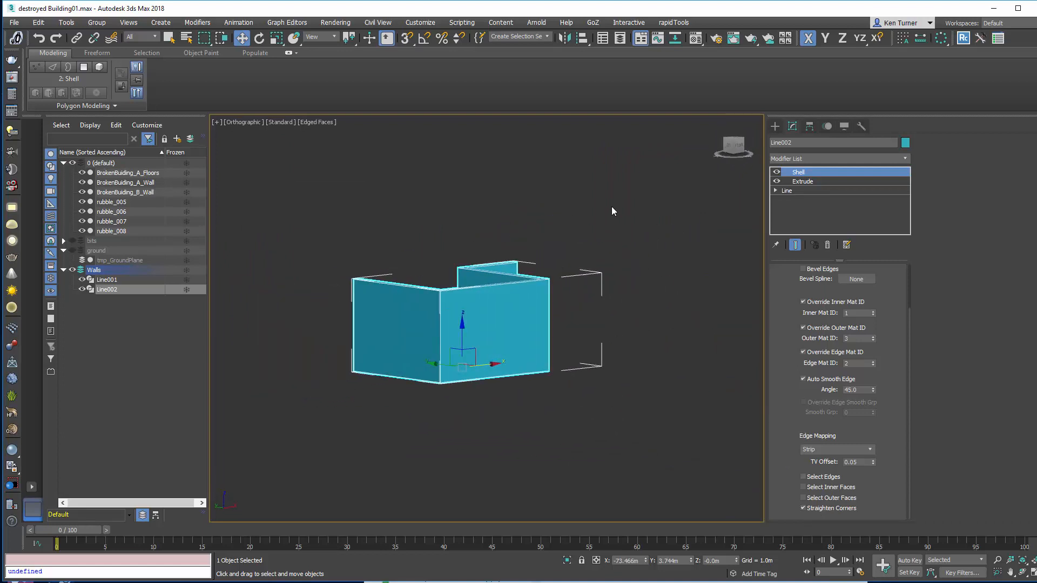
Step: Add a Noise modifier to the shelled walls and set its Z strength to 1 m
click(904, 159)
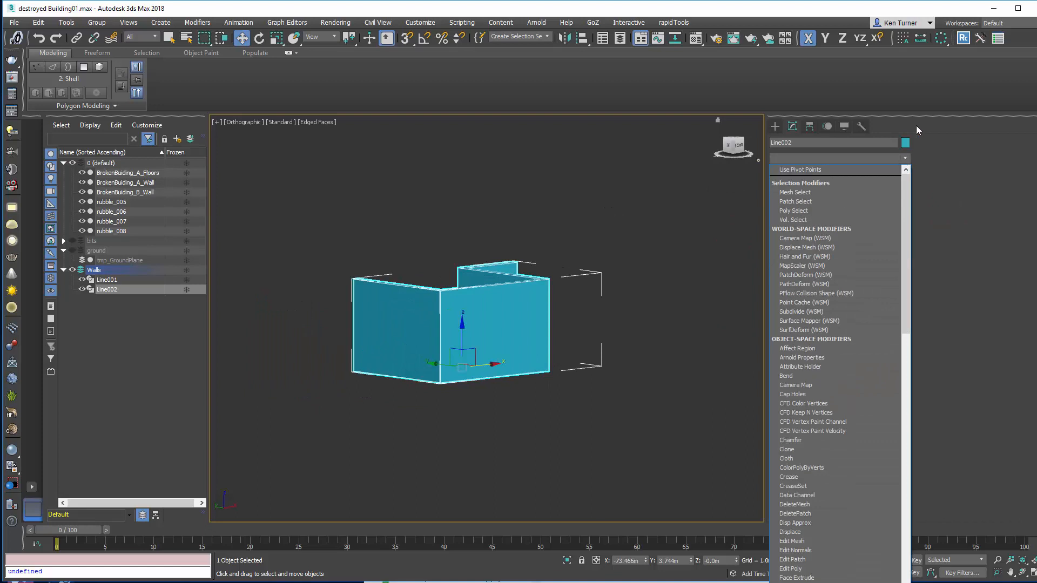
key(n)
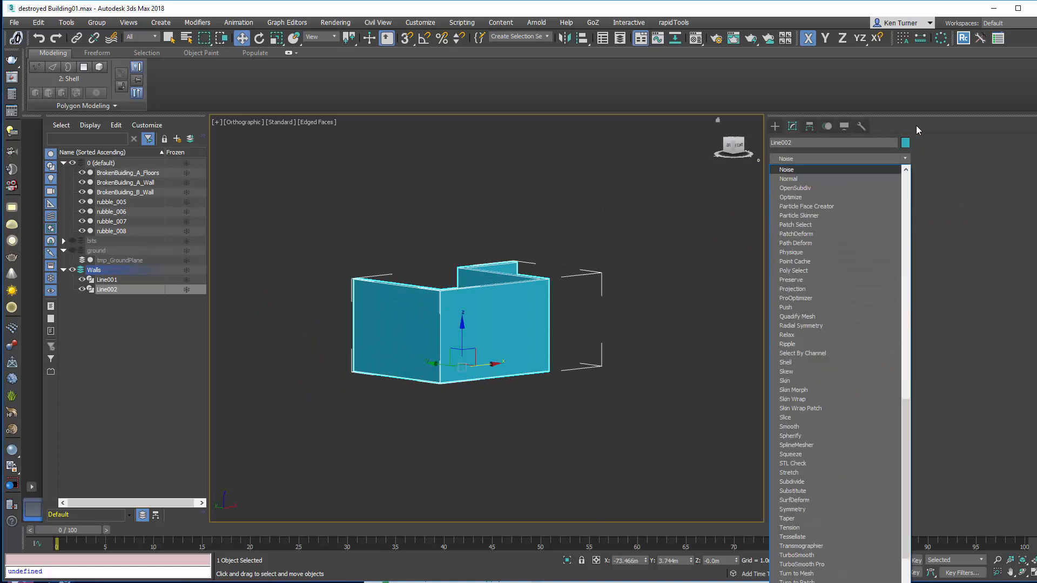
key(Return)
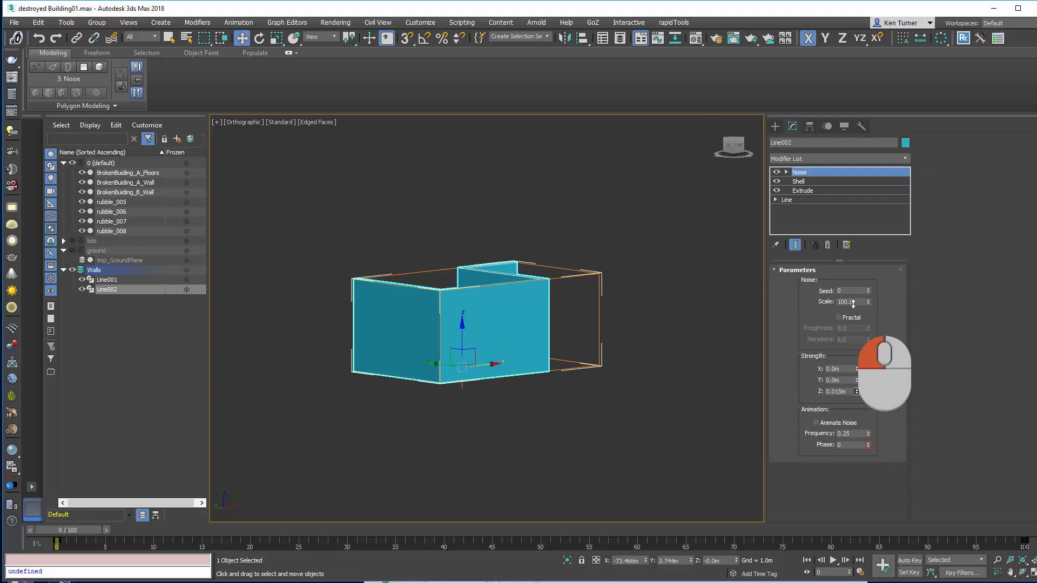
double_click(837, 391)
text(1)
click(846, 379)
alt+middle_drag(622, 306, 520, 270)
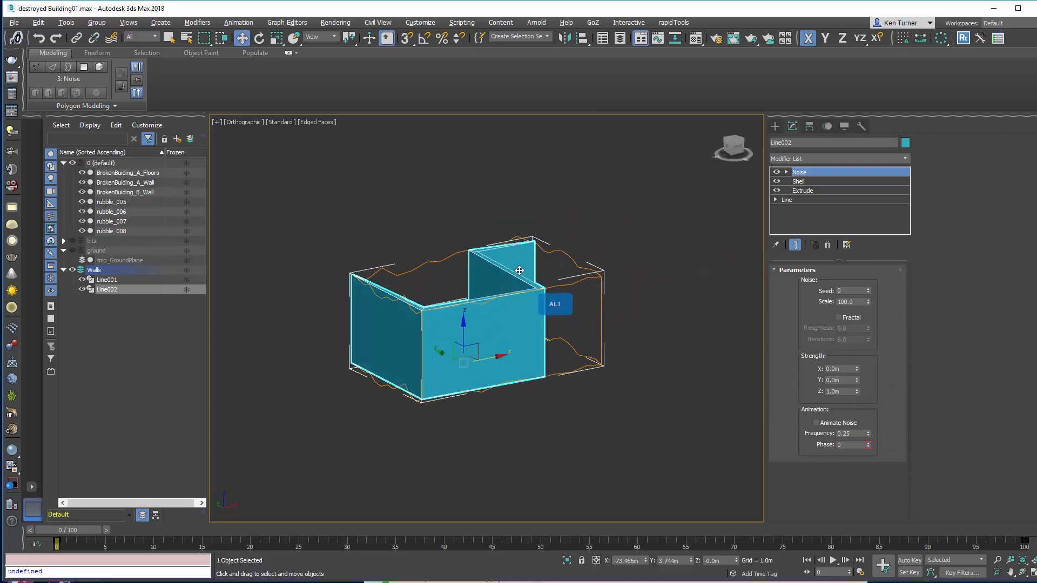
middle_drag(365, 279, 488, 261)
alt+middle_drag(591, 281, 588, 250)
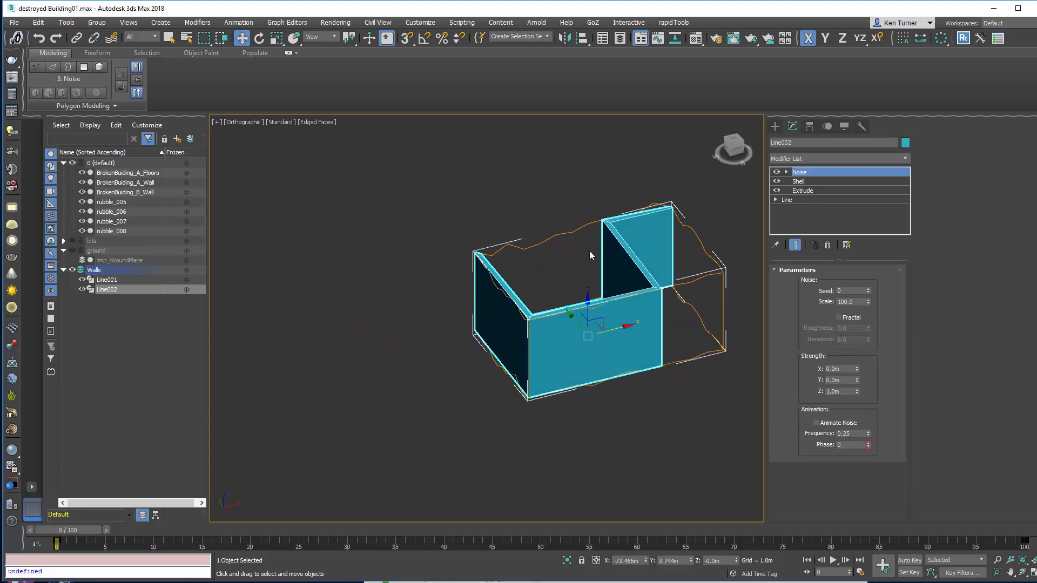
Step: With the end result shown, turn off Optimize on the base line of Line002 and set its interpolation steps to 5
click(786, 200)
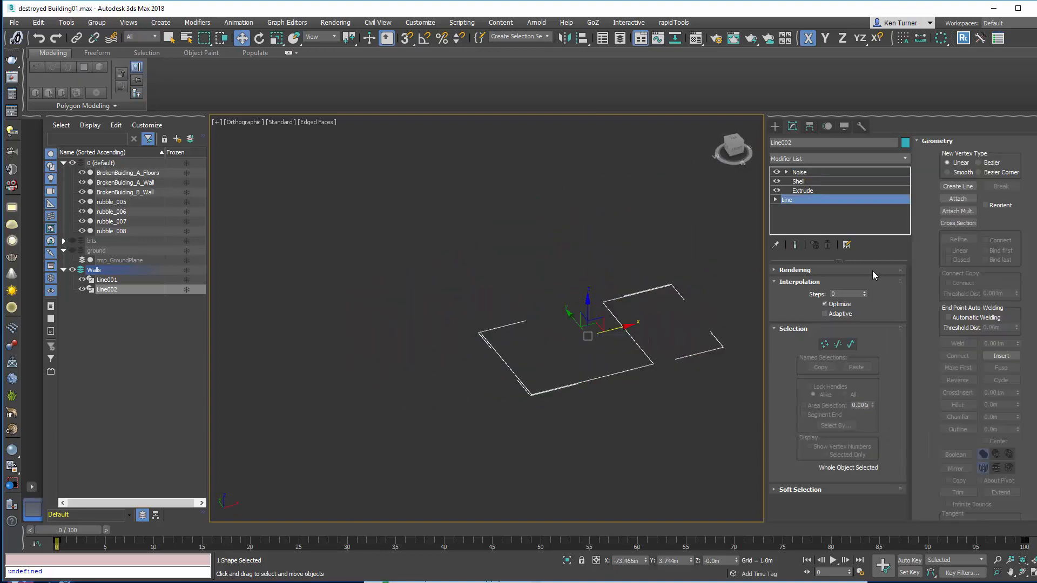
click(794, 246)
click(836, 304)
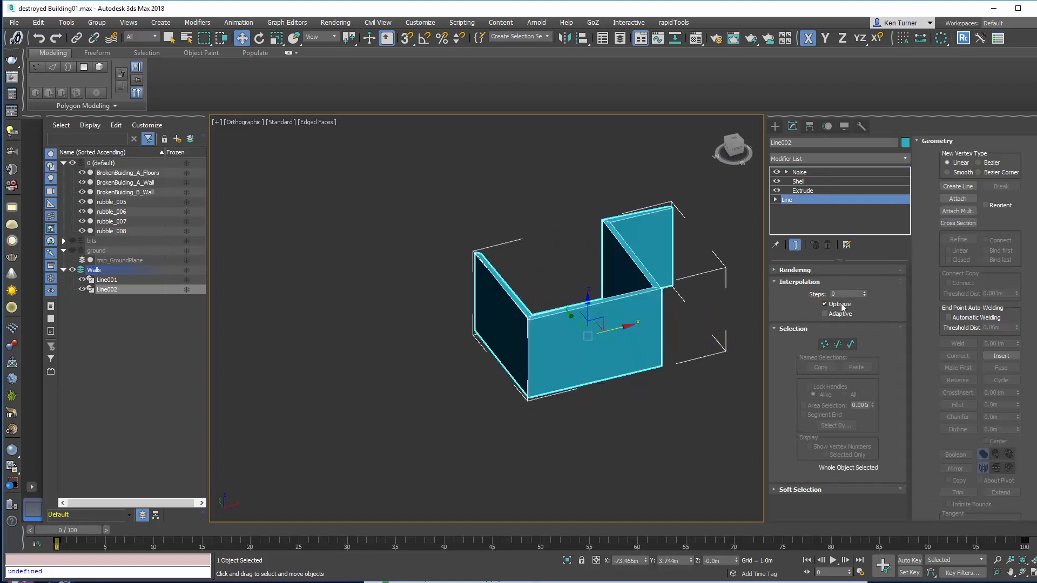
drag(864, 292, 866, 259)
alt+middle_drag(674, 314, 604, 299)
mouse_move(863, 293)
mouse_down()
mouse_move(863, 317)
mouse_move(866, 291)
mouse_up()
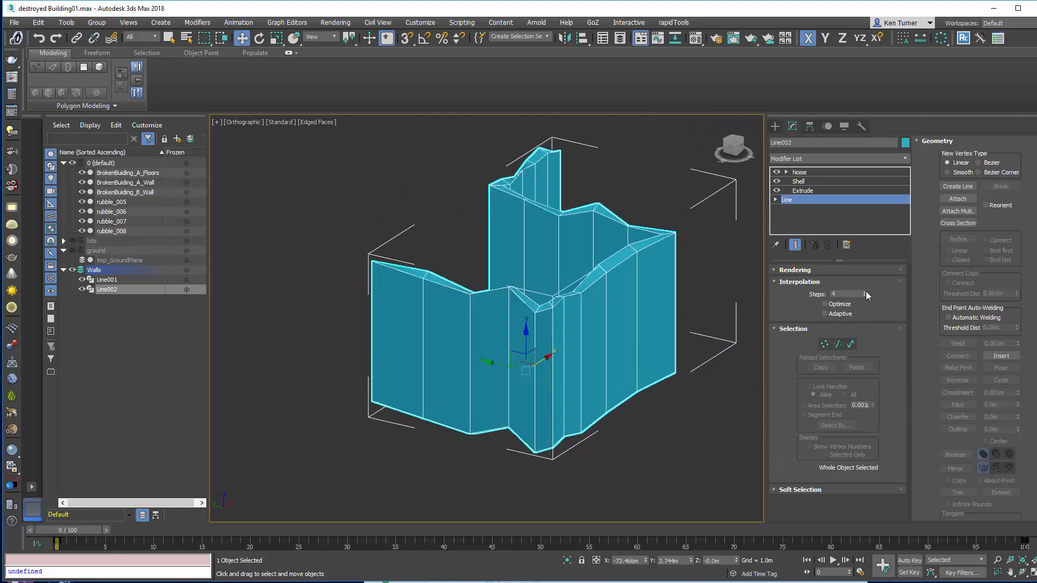
alt+middle_drag(708, 293, 674, 294)
alt+middle_drag(507, 310, 512, 293)
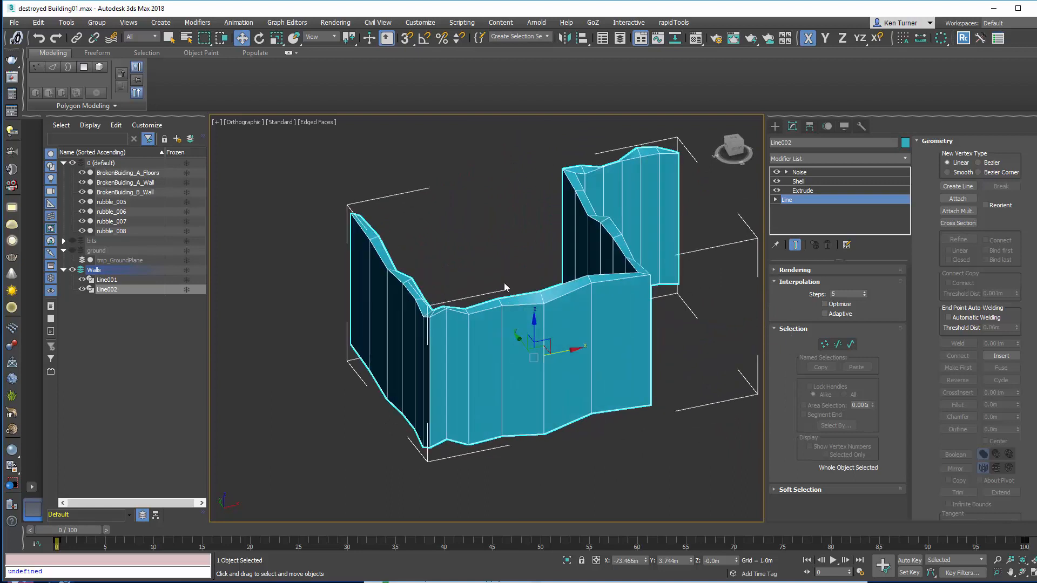
alt+middle_drag(608, 389, 616, 351)
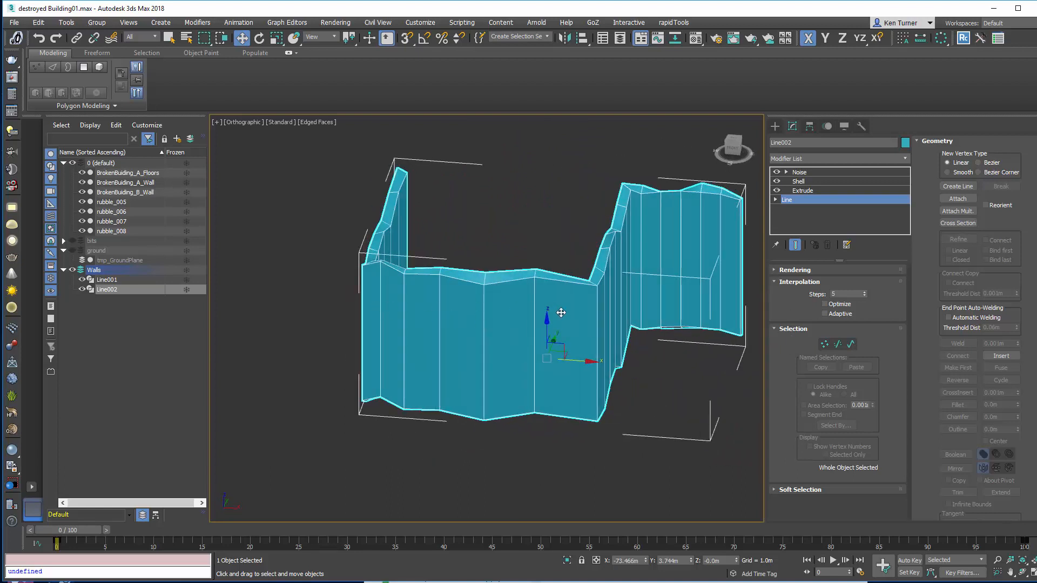
alt+middle_drag(404, 298, 535, 324)
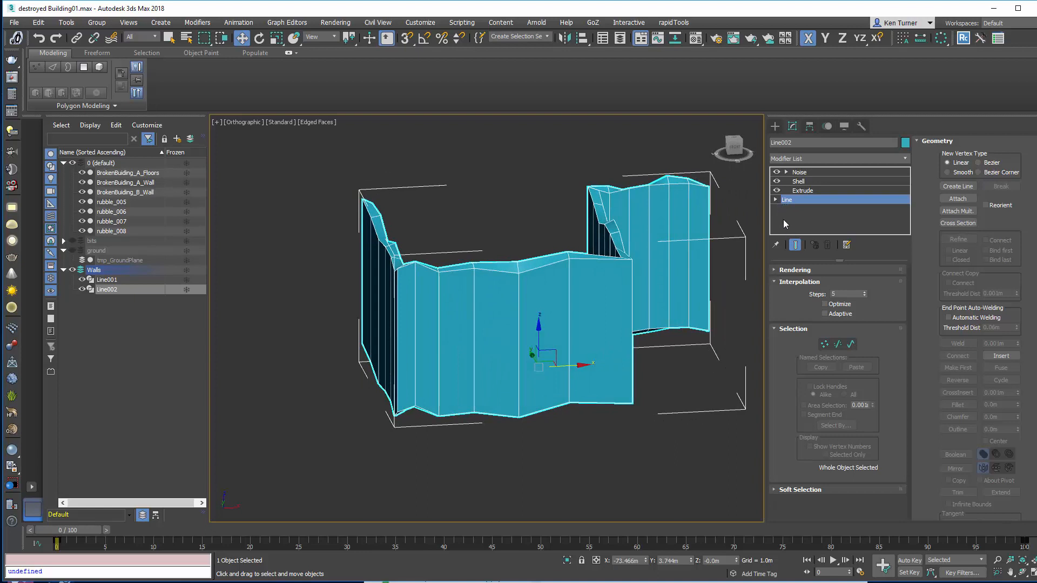
Step: Convert all five vertices of Line002's base line to the Corner type
click(824, 344)
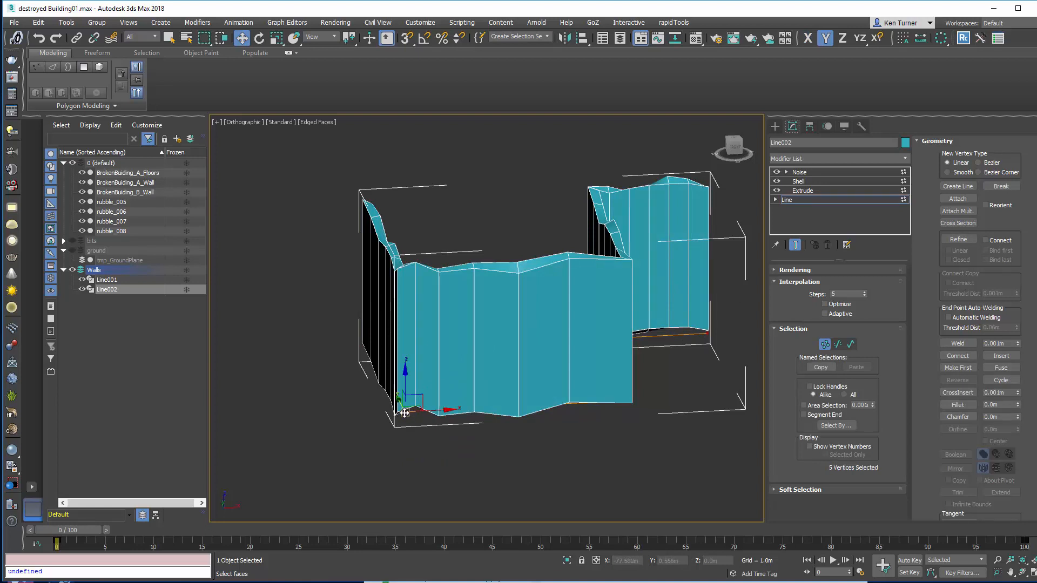
right_click(405, 413)
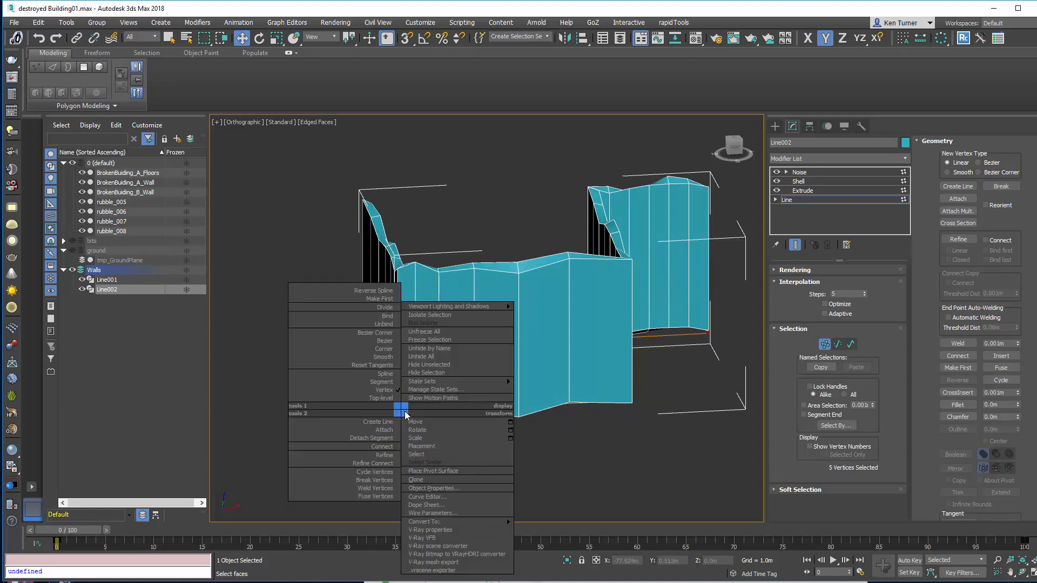
click(385, 349)
mouse_move(579, 267)
alt+middle_down()
mouse_move(594, 248)
mouse_move(685, 246)
mouse_move(577, 261)
mouse_move(553, 252)
mouse_move(568, 251)
alt+middle_up()
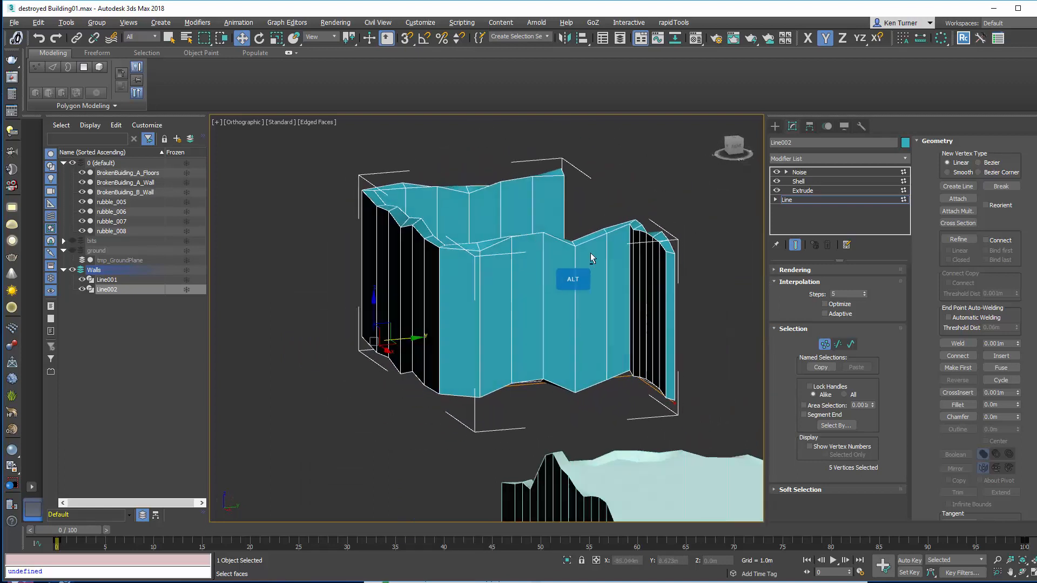
alt+middle_drag(413, 259, 487, 354)
alt+middle_drag(592, 319, 642, 302)
Step: Select the three vertices at one end of the base line and move them outward along X to lengthen the front wall
click(776, 200)
scroll(557, 339, down, 5)
middle_drag(557, 339, 514, 359)
drag(669, 406, 465, 260)
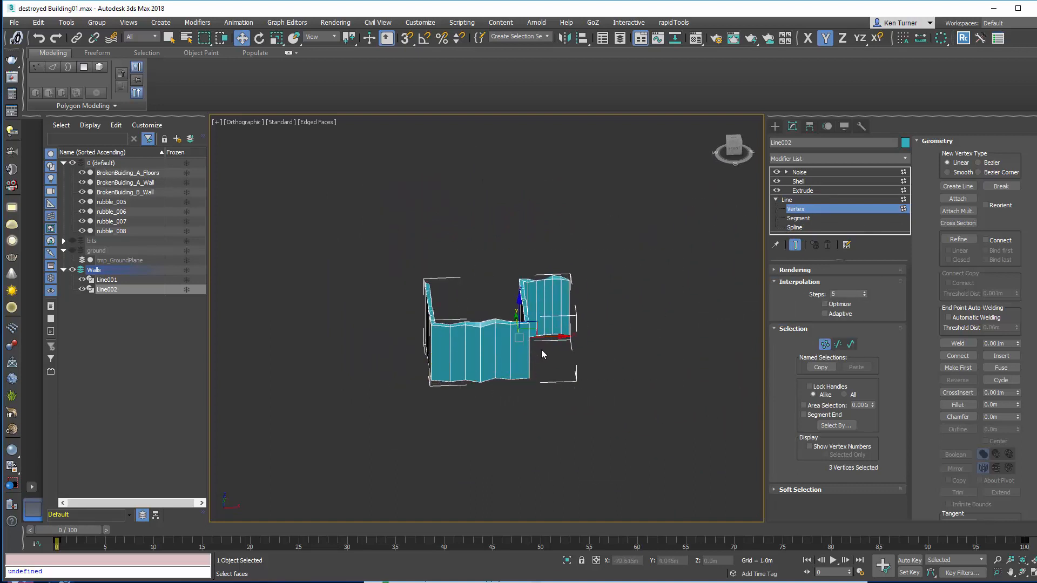
drag(548, 340, 618, 340)
alt+middle_drag(523, 347, 449, 348)
alt+middle_drag(471, 310, 461, 356)
alt+middle_drag(532, 341, 512, 357)
scroll(554, 324, down, 5)
middle_drag(512, 357, 549, 317)
middle_drag(629, 296, 334, 336)
middle_drag(334, 336, 512, 299)
scroll(513, 296, up, 4)
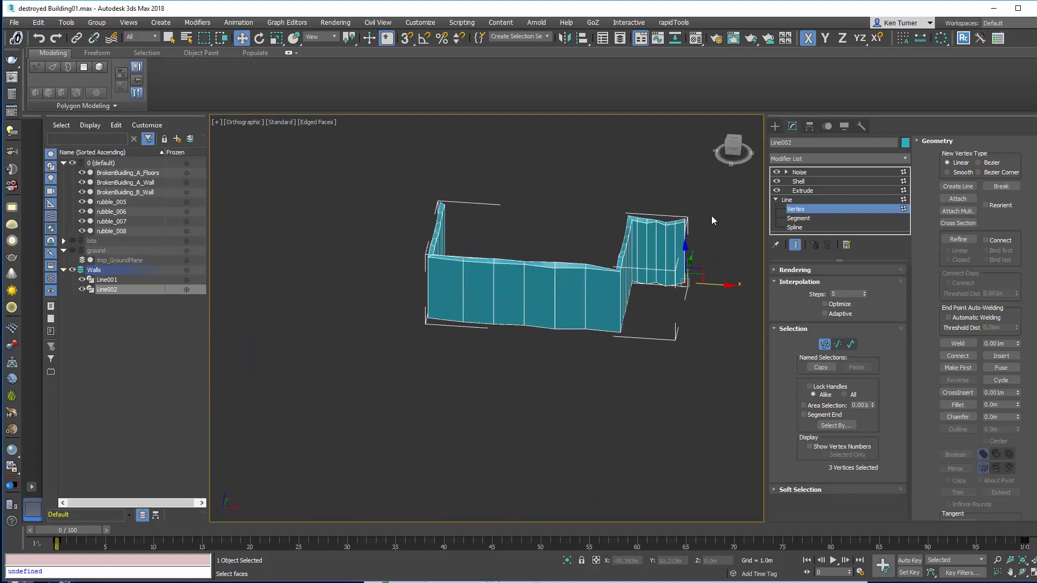
Step: Leave vertex editing and add a Normalize Spline modifier between the base line and the Extrude
click(903, 210)
click(906, 158)
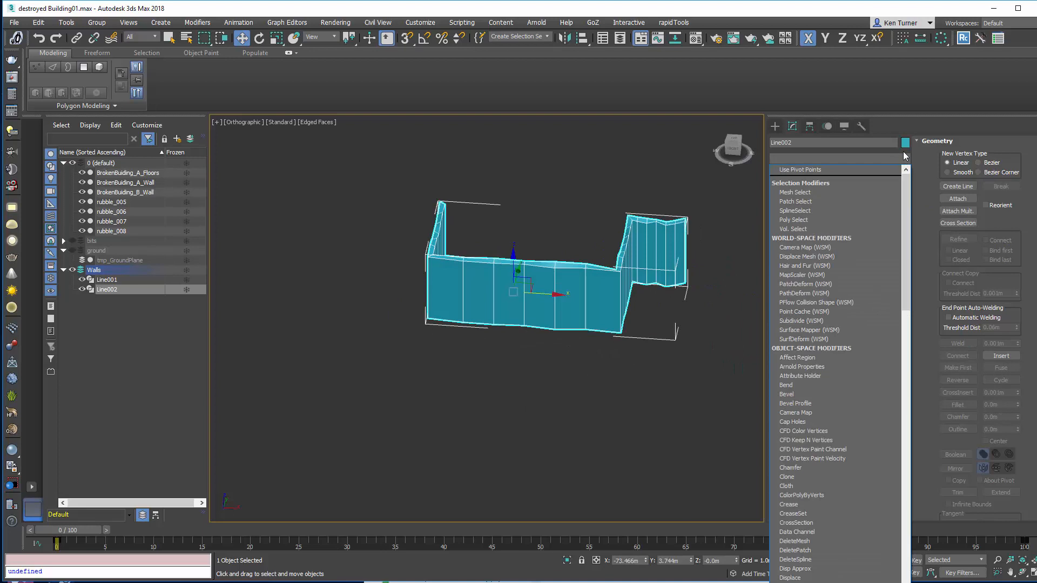
key(n)
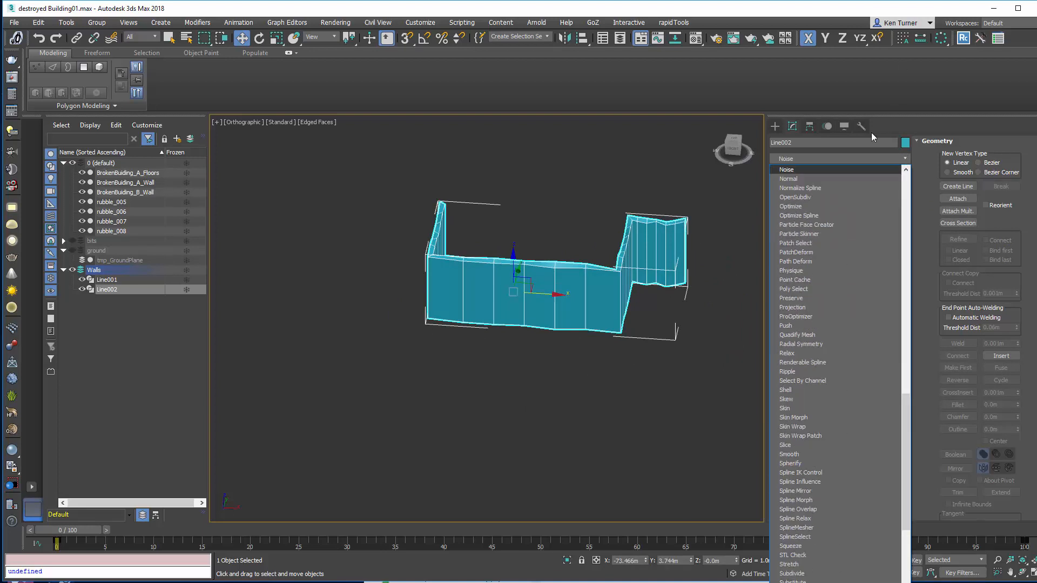
click(829, 186)
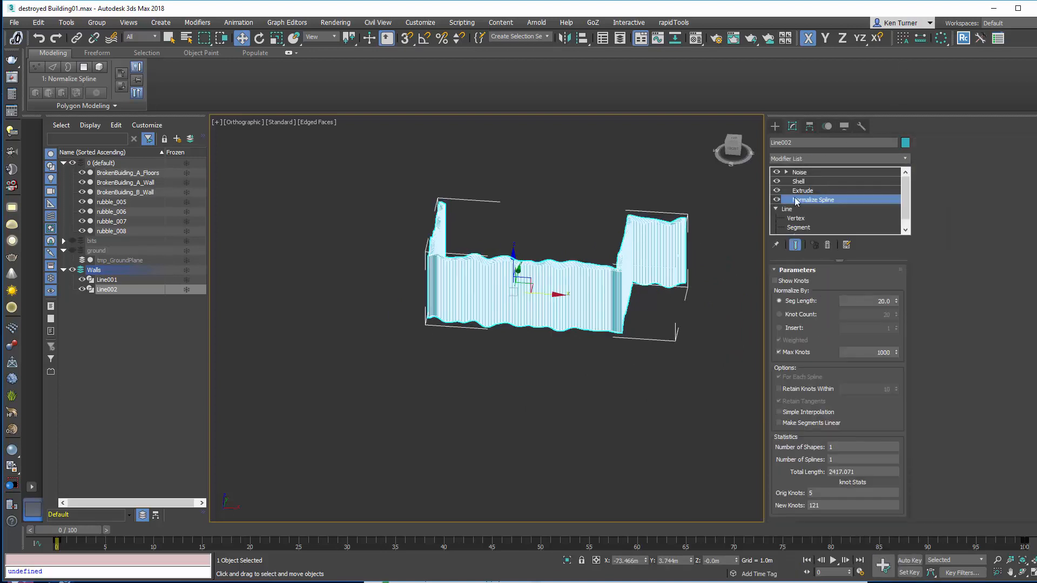
alt+middle_drag(612, 278, 673, 267)
ctrl+alt+middle_drag(551, 294, 551, 241)
mouse_move(550, 241)
alt+middle_down()
mouse_move(601, 243)
mouse_move(568, 250)
alt+middle_up()
mouse_move(646, 254)
alt+middle_down()
mouse_move(594, 262)
mouse_move(610, 259)
alt+middle_up()
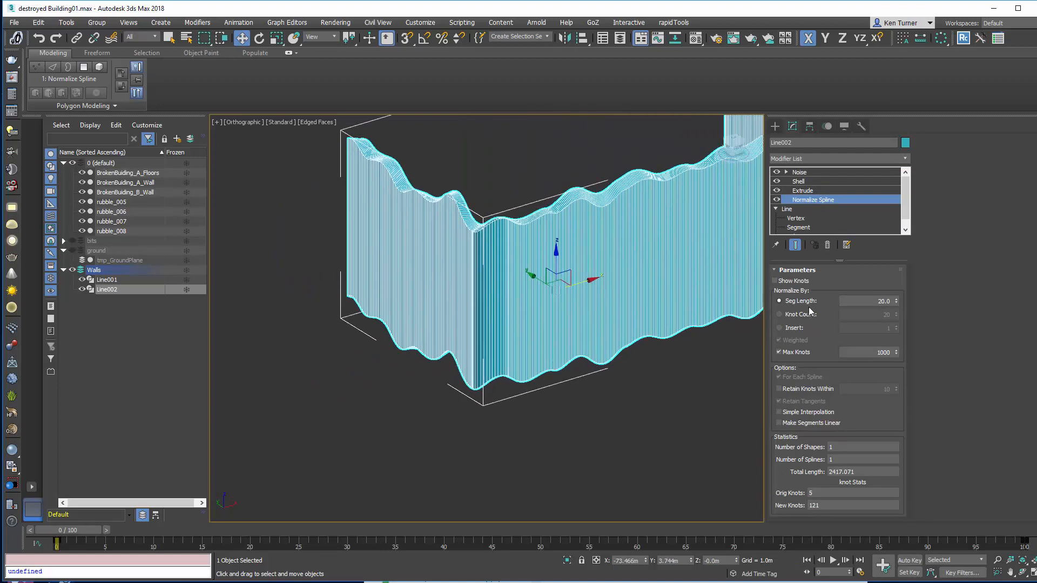
Step: Switch Normalize Spline to normalize by Knot Count and set the count to 10
click(798, 318)
mouse_move(648, 303)
ctrl+alt+middle_down()
mouse_move(635, 319)
mouse_move(573, 308)
mouse_move(657, 298)
mouse_move(629, 268)
mouse_move(652, 317)
mouse_move(659, 297)
mouse_move(664, 317)
mouse_move(686, 308)
ctrl+alt+middle_up()
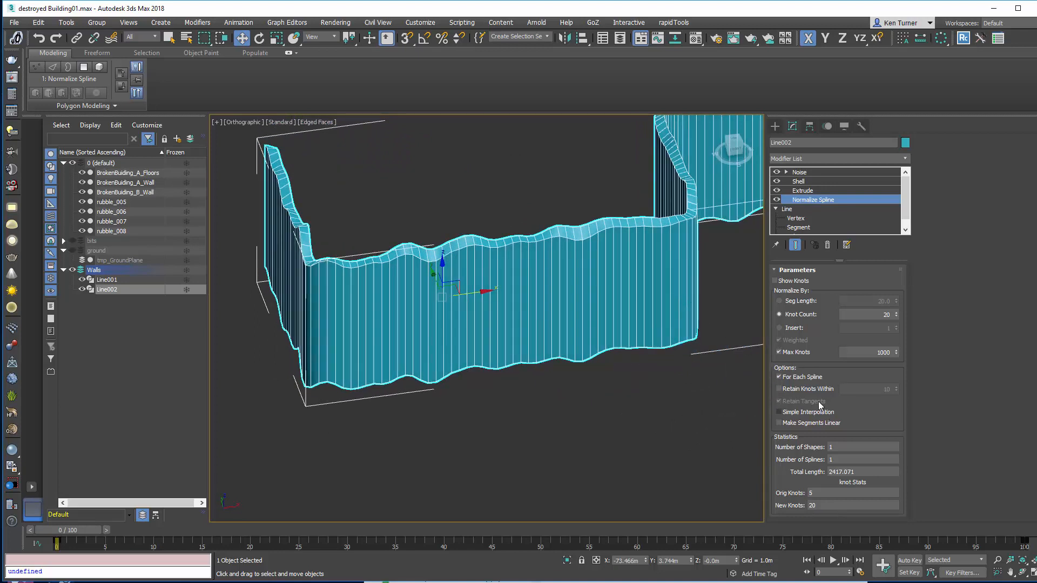
mouse_move(607, 319)
alt+middle_down()
mouse_move(653, 303)
mouse_move(494, 310)
mouse_move(499, 321)
mouse_move(631, 315)
alt+middle_up()
drag(897, 315, 899, 318)
alt+middle_drag(648, 297, 625, 294)
alt+middle_drag(647, 297, 448, 267)
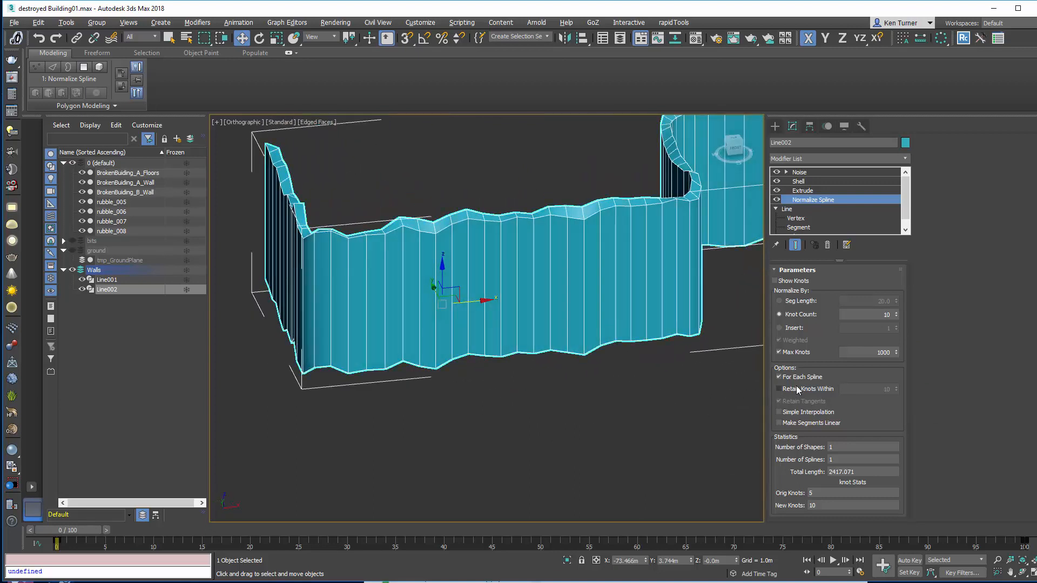
Step: Enable Retain Knots Within on the Normalize Spline modifier and set its value to 28
click(801, 392)
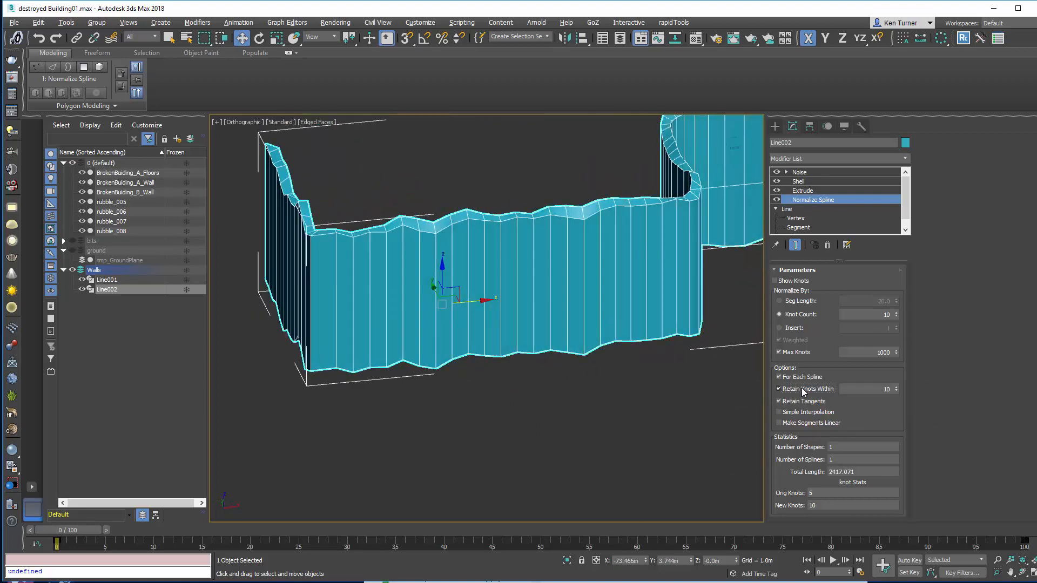
alt+middle_drag(617, 358, 824, 353)
drag(896, 389, 897, 377)
middle_drag(672, 313, 412, 275)
alt+middle_drag(541, 276, 565, 303)
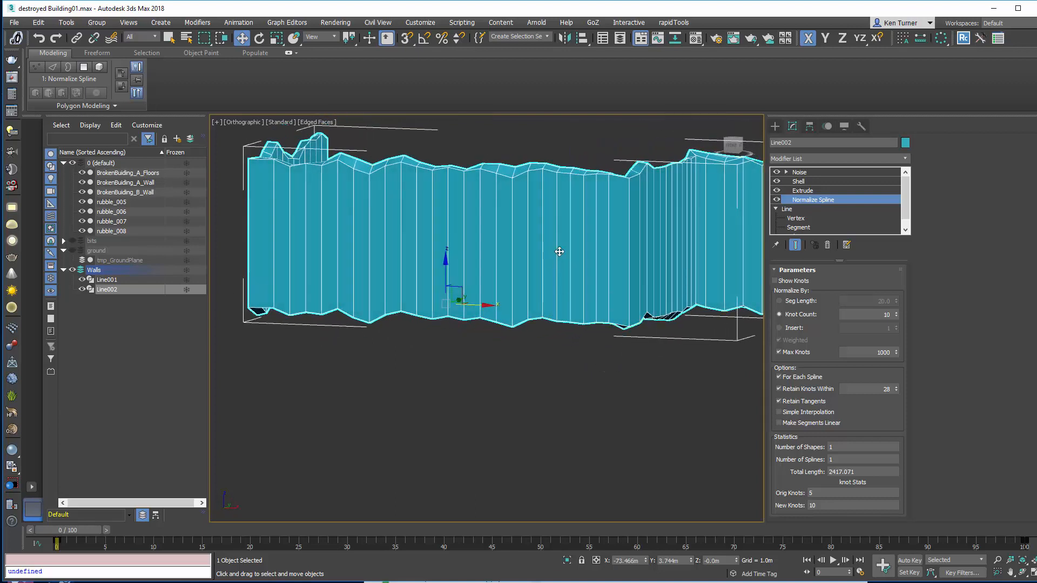
Step: Add a Vol. Select modifier directly above the Shell, below the Noise
click(854, 182)
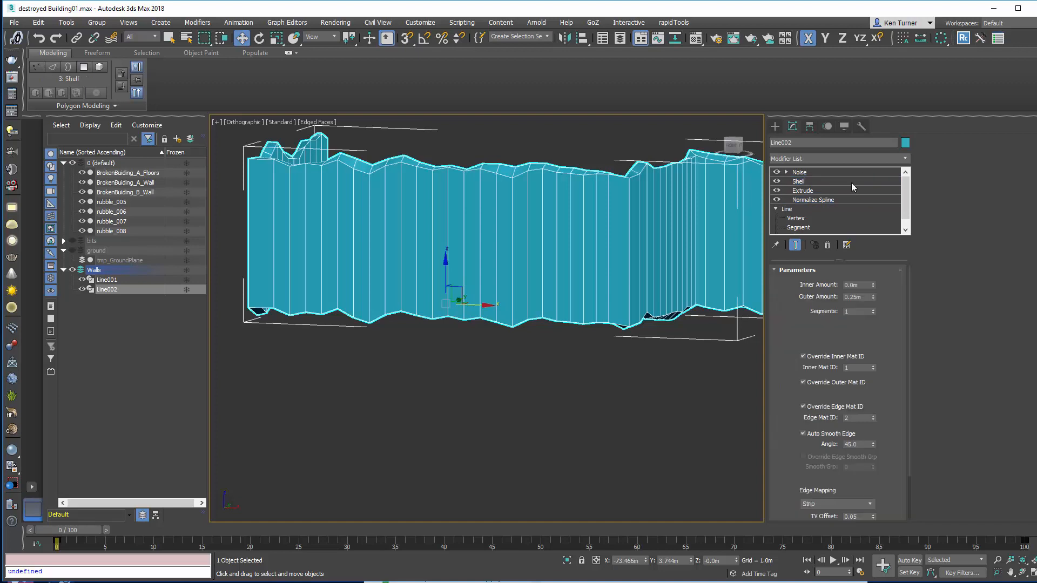
alt+middle_drag(699, 251, 716, 289)
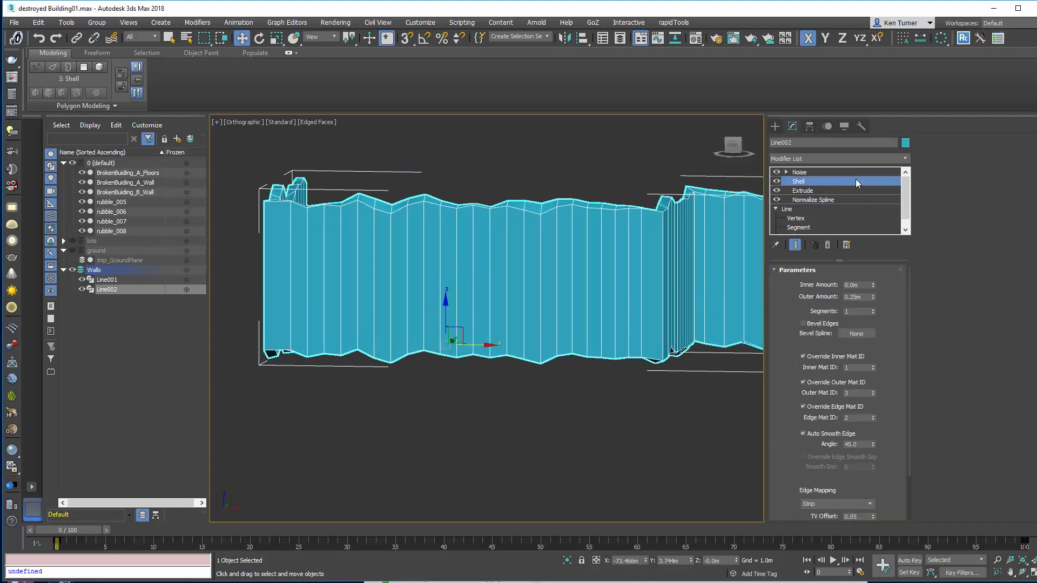
click(900, 159)
key(v)
key(Return)
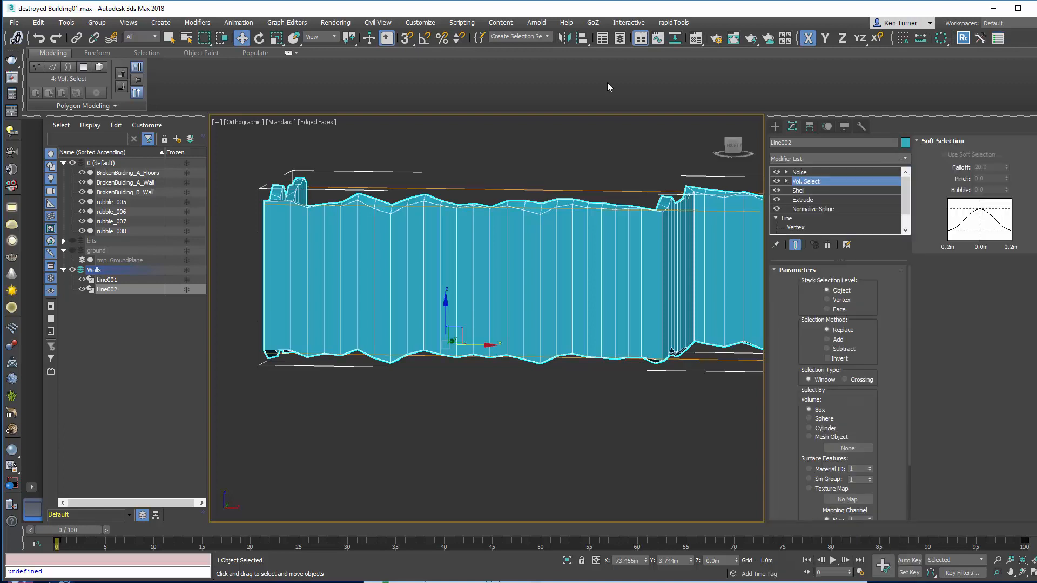
alt+middle_drag(601, 298, 616, 288)
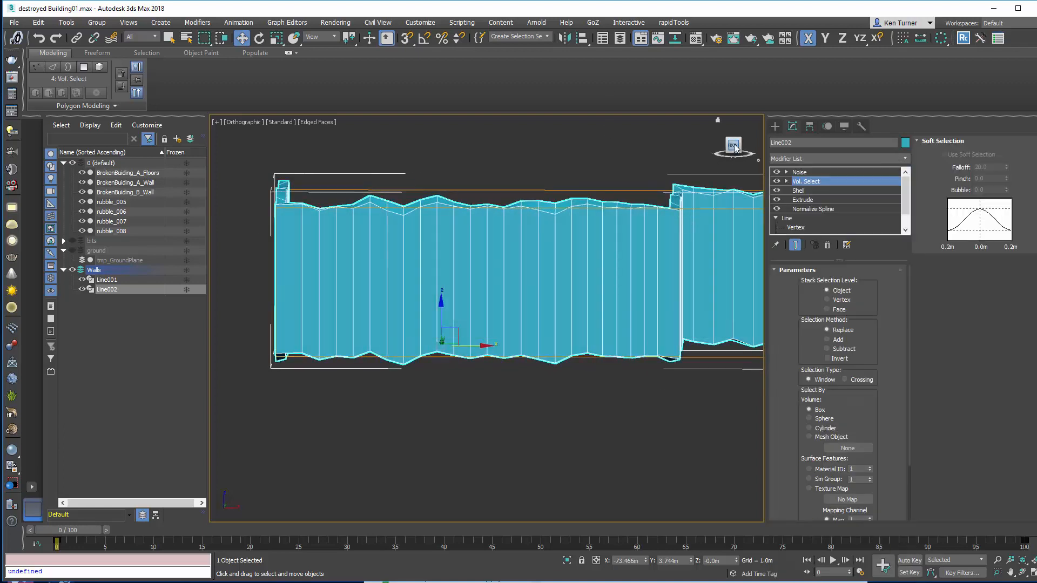
alt+middle_drag(697, 248, 588, 294)
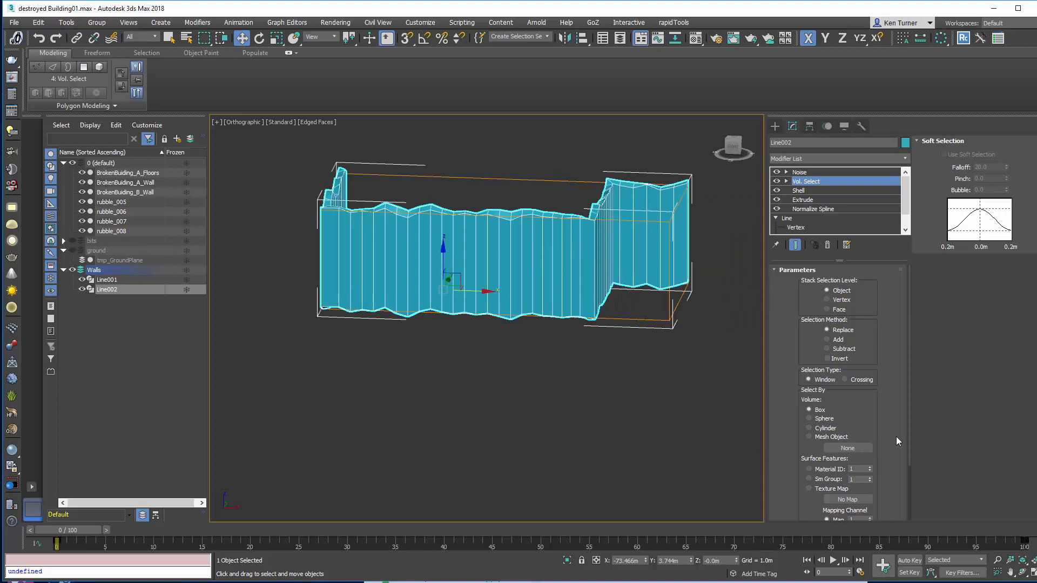
Step: Turn off the Vol. Select's Auto Fit, then lower its box gizmo to the base of the walls and scale it up past their footprint
drag(869, 421, 875, 323)
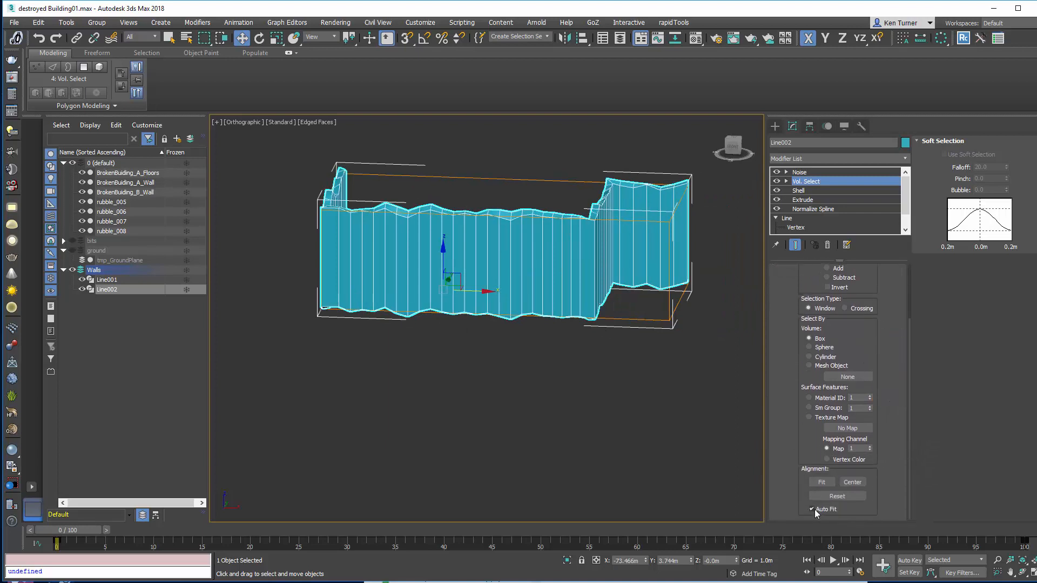
click(786, 181)
click(806, 191)
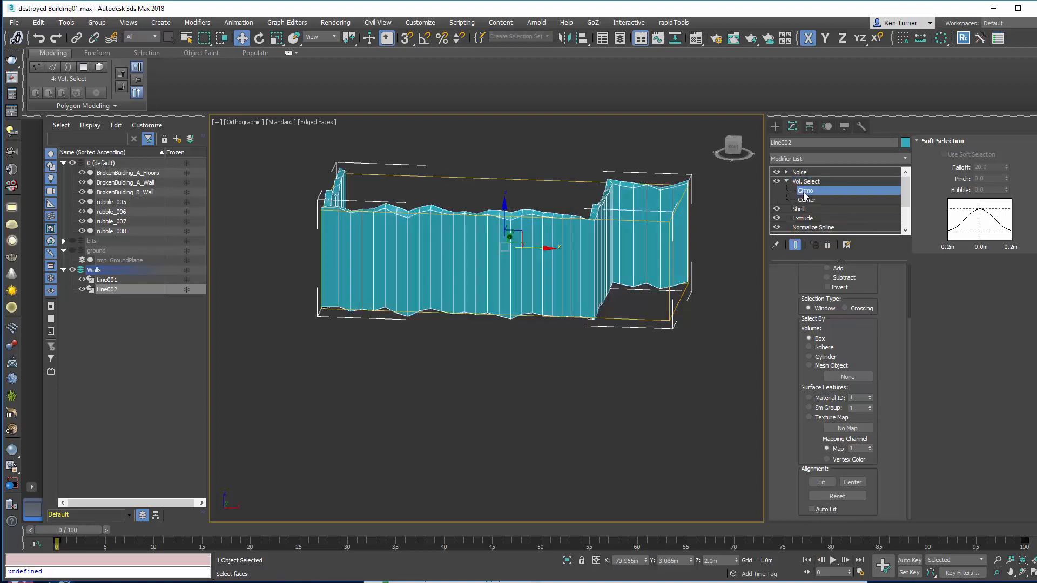
drag(506, 217, 505, 308)
alt+middle_drag(506, 307, 505, 255)
key(r)
drag(510, 292, 546, 302)
alt+middle_drag(545, 302, 545, 278)
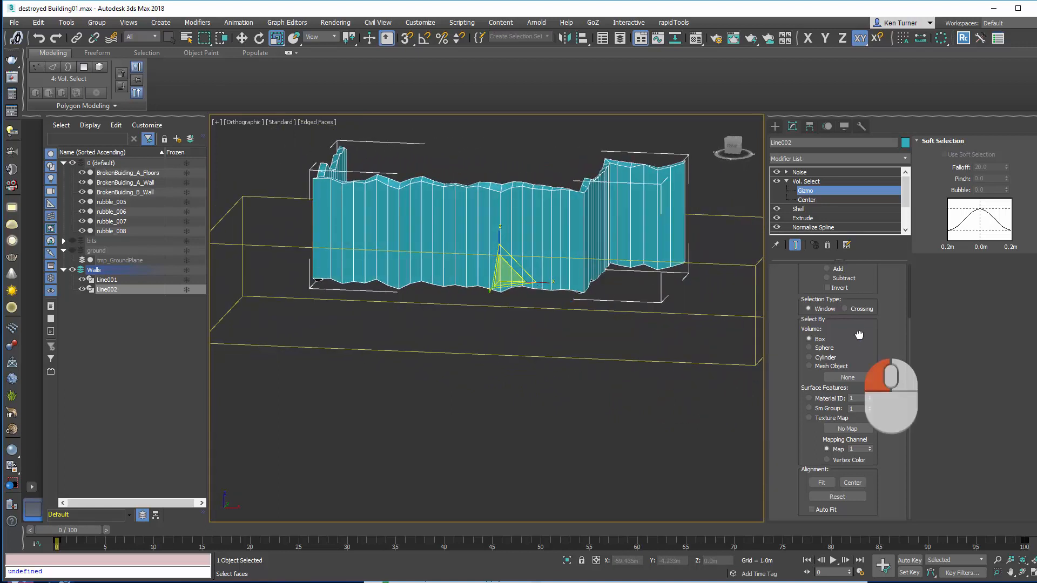
Step: Set the Vol. Select to the Vertex level and invert the selection so the Noise affects only the walls' top vertices
scroll(857, 331, up, 5)
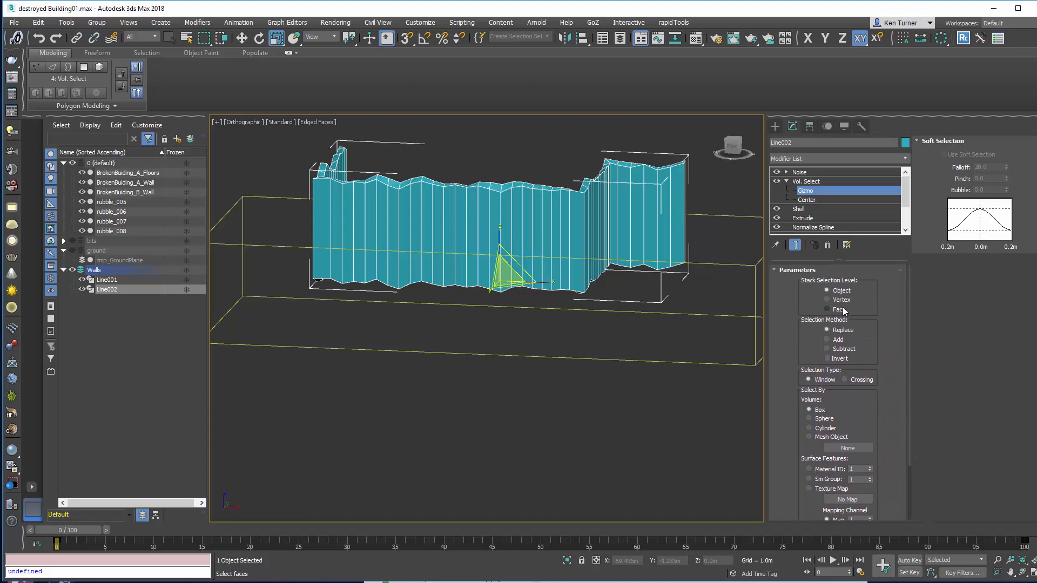
click(827, 300)
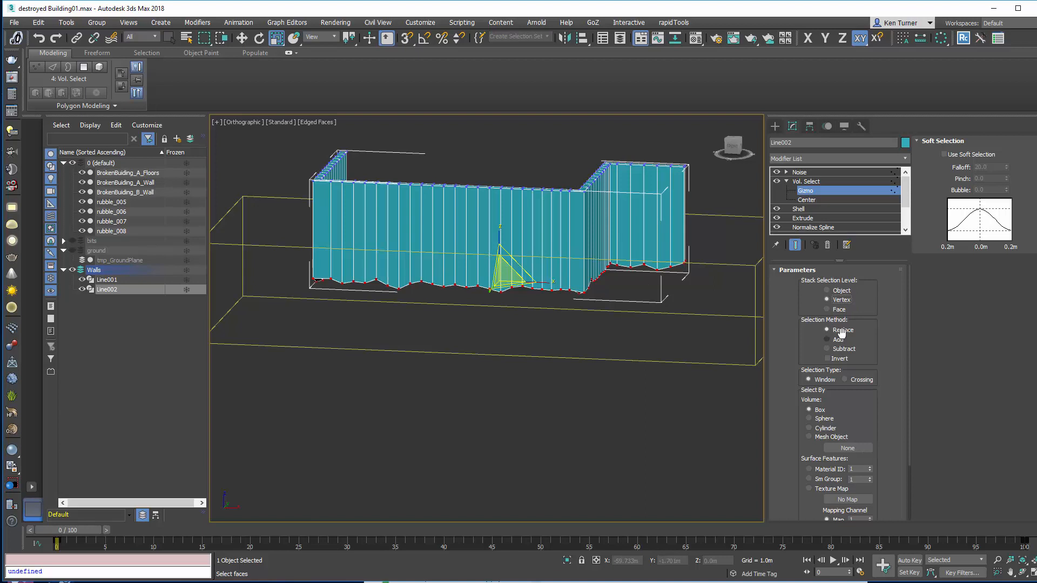
click(827, 359)
alt+middle_drag(586, 341, 521, 249)
Step: Raise the Noise modifier's Z strength to 2.68 m, enable Fractal and set the noise scale to 584.55
click(883, 173)
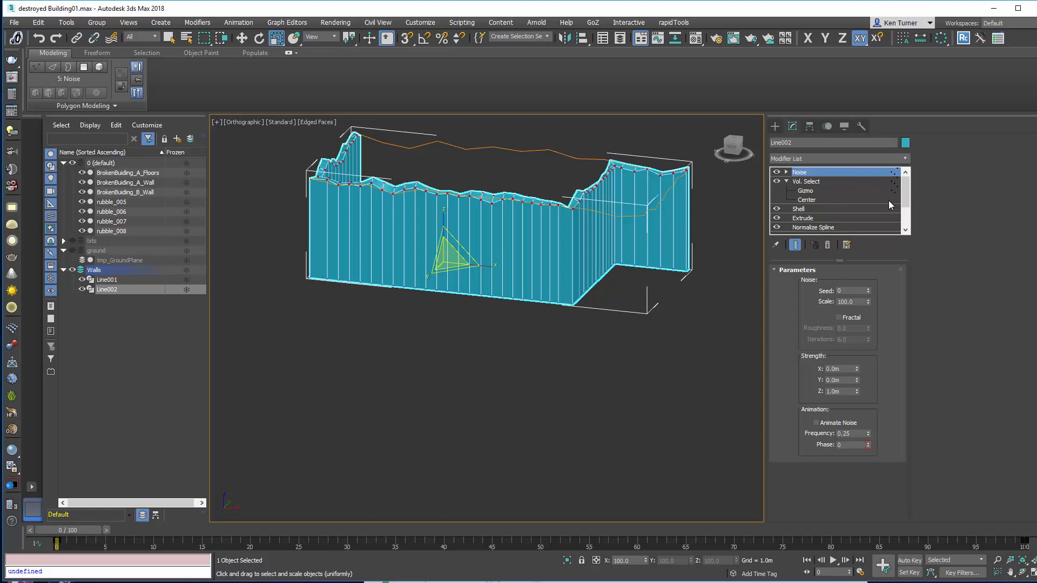
drag(857, 390, 852, 296)
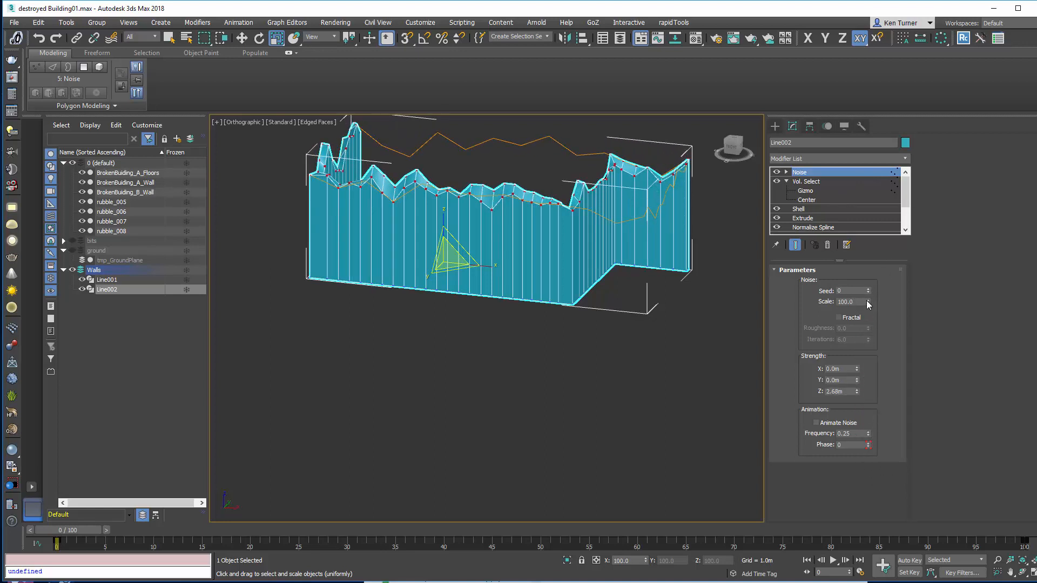
click(843, 319)
drag(868, 302, 871, 281)
alt+middle_drag(572, 254, 627, 262)
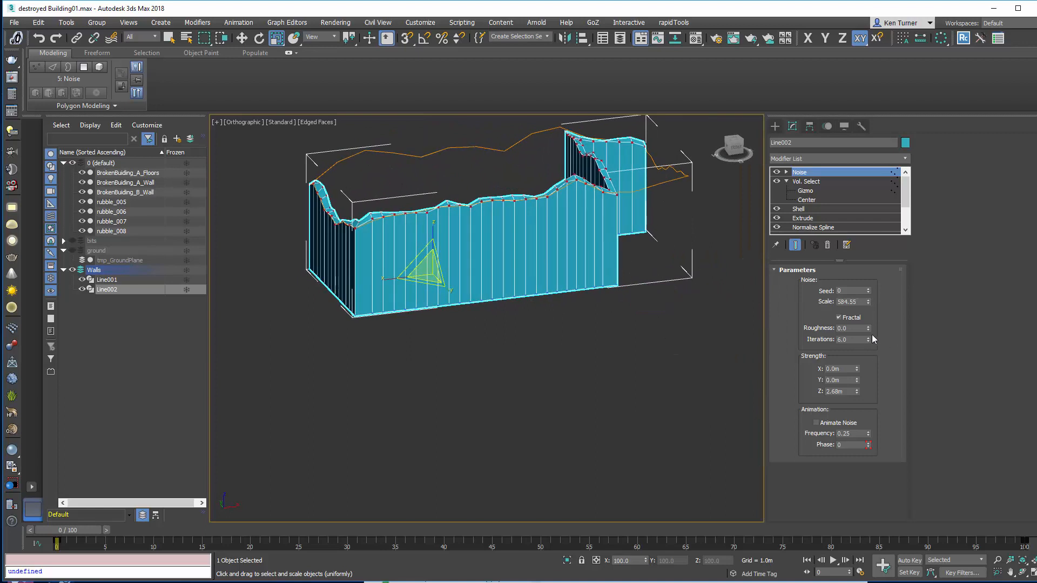
Step: Refine the jagged top edge with Noise Z strength 5.36 m, scale 637.159, seed 16, roughness 0.32 and iterations 3.8
drag(856, 390, 857, 367)
alt+middle_drag(743, 295, 680, 282)
drag(867, 302, 864, 446)
drag(868, 293, 868, 281)
alt+middle_drag(670, 310, 687, 347)
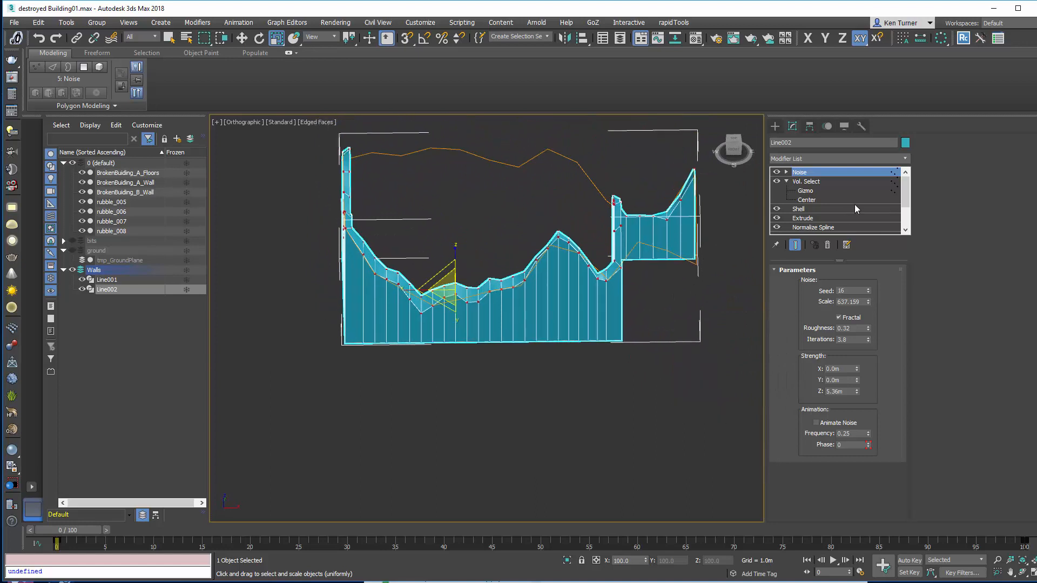
mouse_move(626, 334)
alt+middle_down()
mouse_move(476, 345)
mouse_move(637, 335)
alt+middle_up()
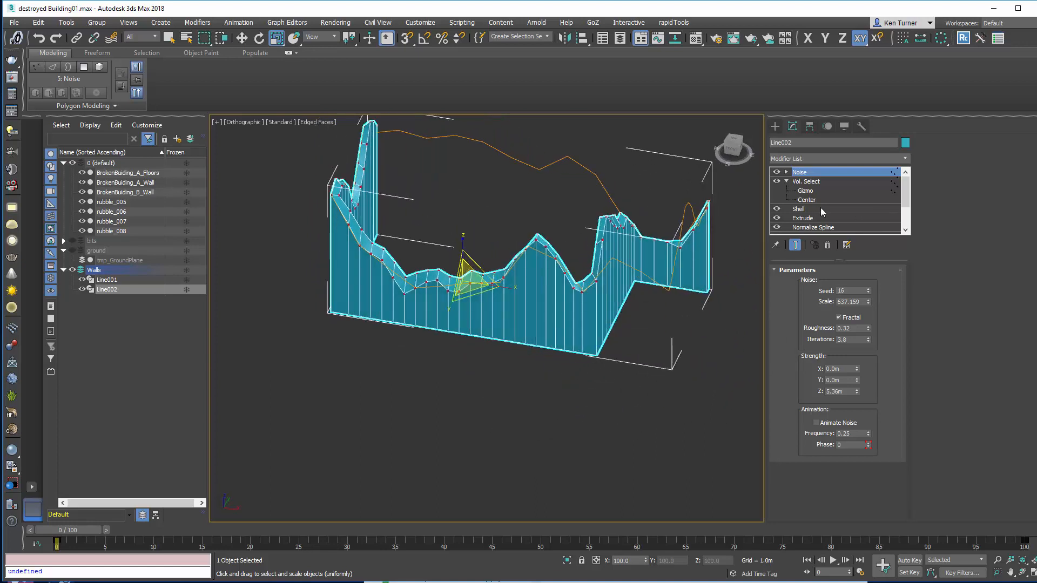
Step: With the Shell's material ID settings shown, change the first Material Editor slot to Multi/Sub-Object, keeping the old material as a sub-material
click(823, 209)
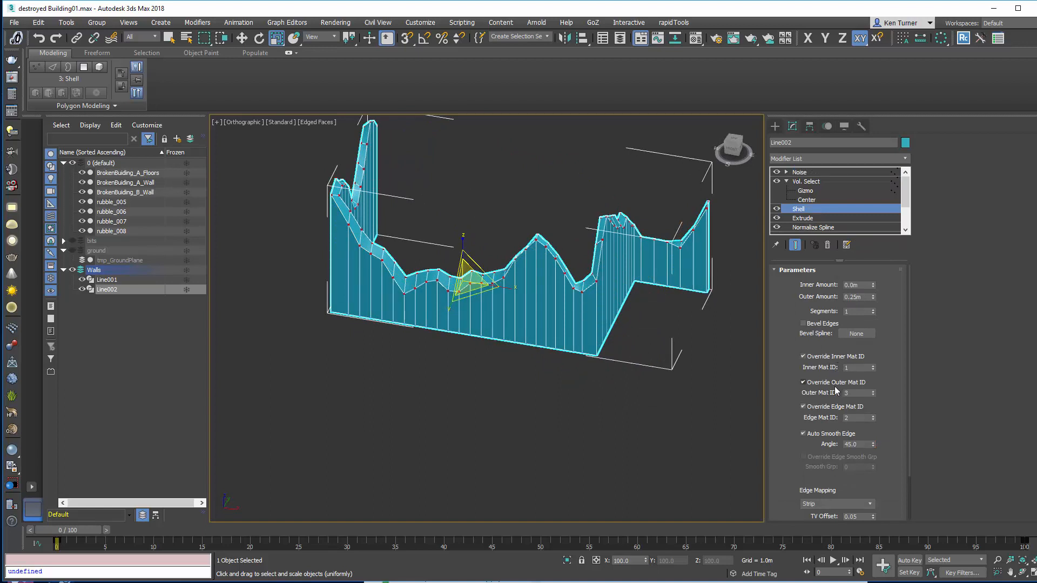
alt+middle_drag(662, 406, 740, 358)
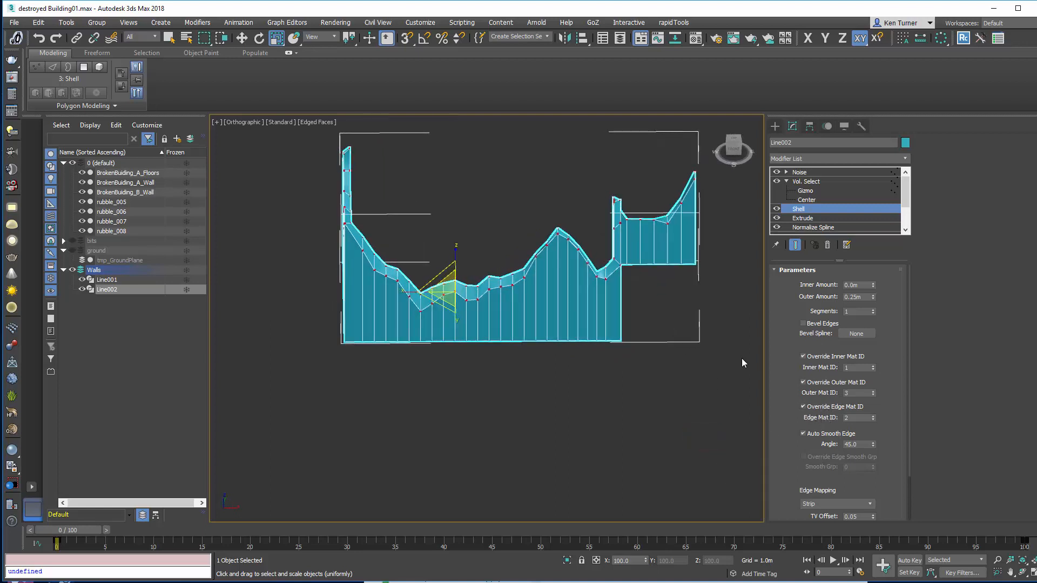
click(695, 38)
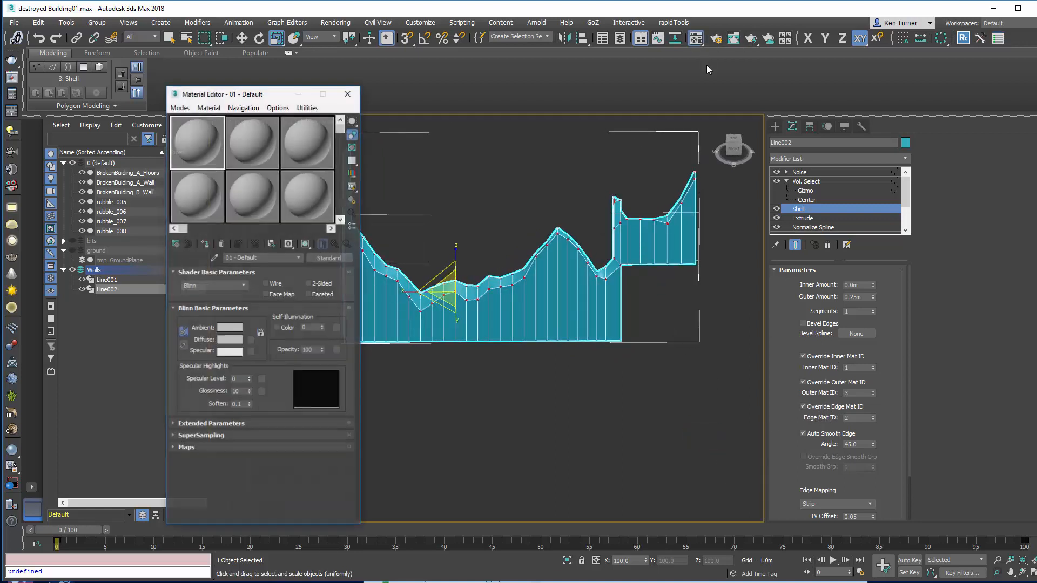
click(329, 258)
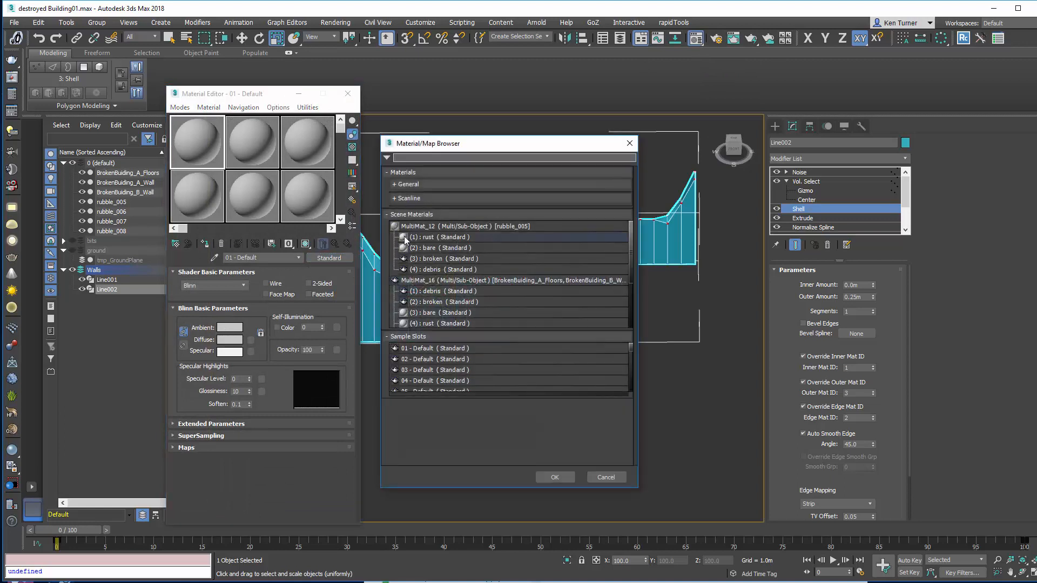
click(397, 186)
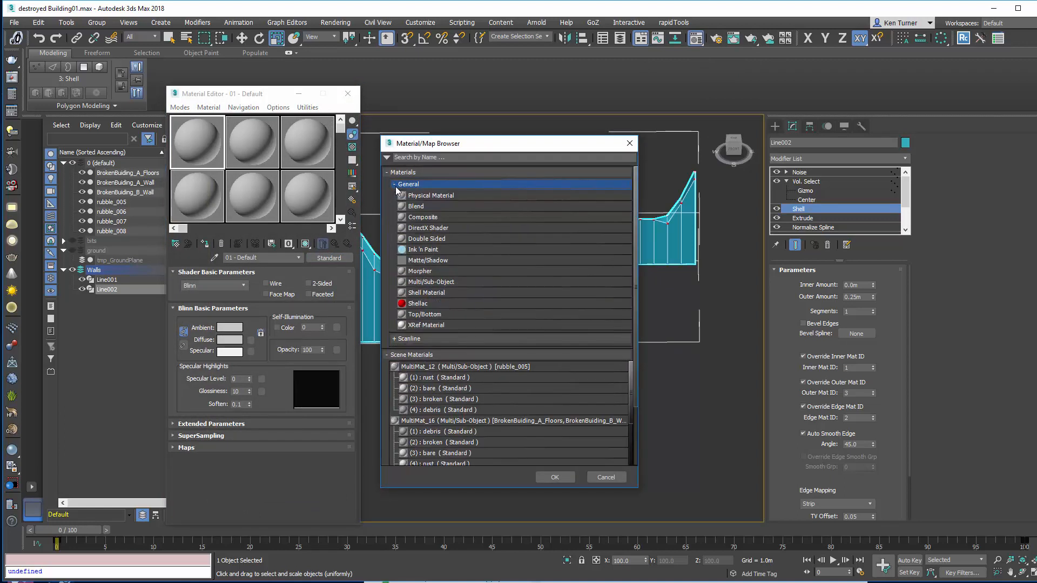
double_click(426, 281)
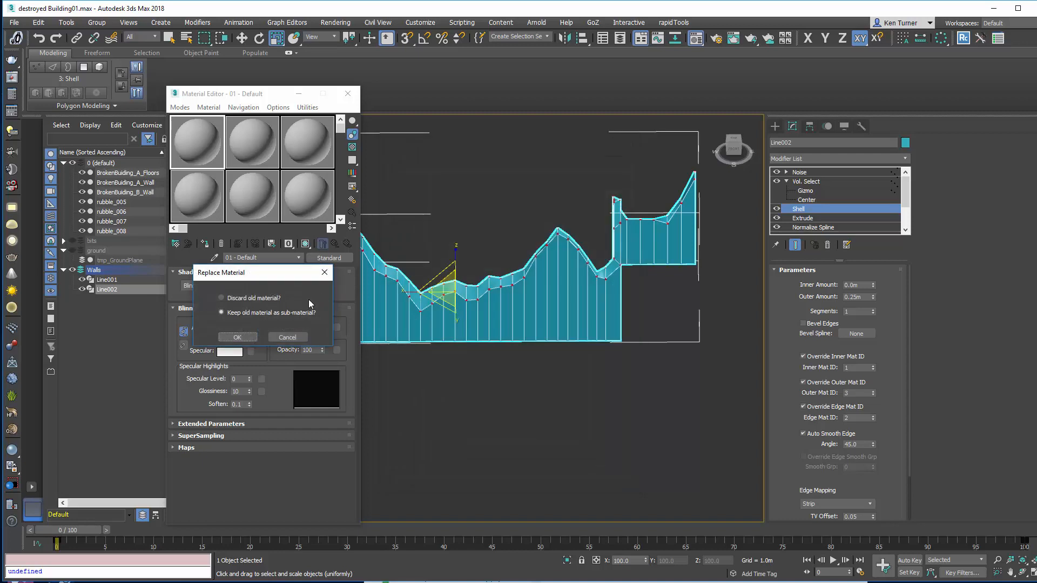
click(240, 336)
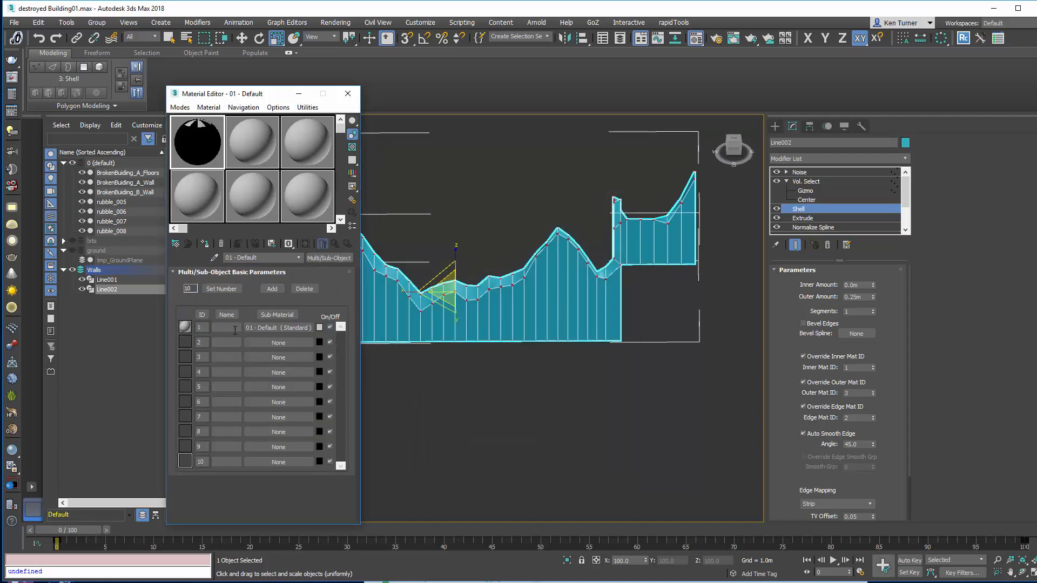
Step: Copy the ID 1 sub-material into IDs 2 and 3 as independent copies and assign the Multi/Sub-Object material to the selected wall
drag(264, 328, 272, 359)
click(241, 342)
click(241, 342)
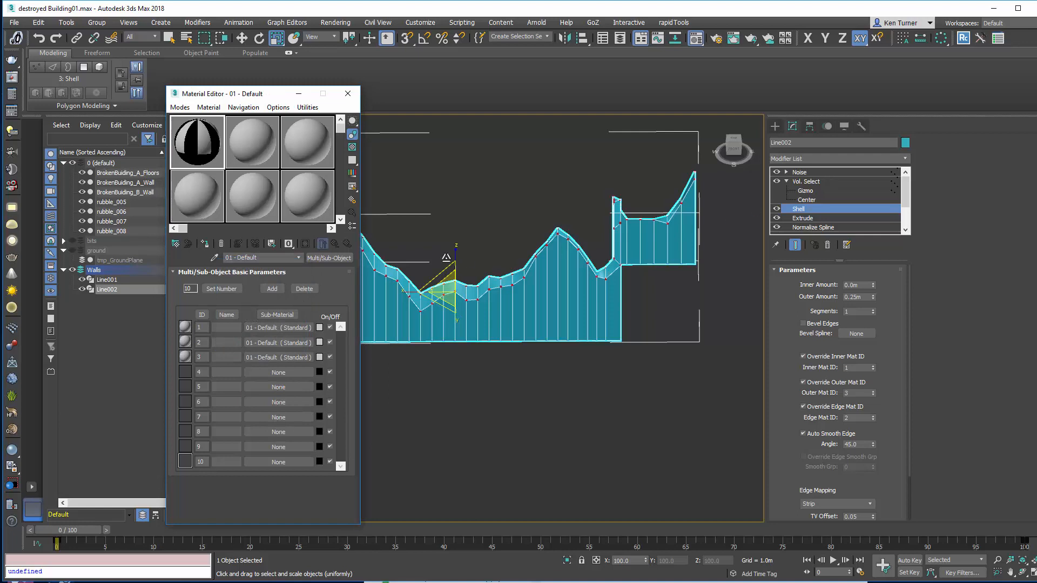
click(205, 245)
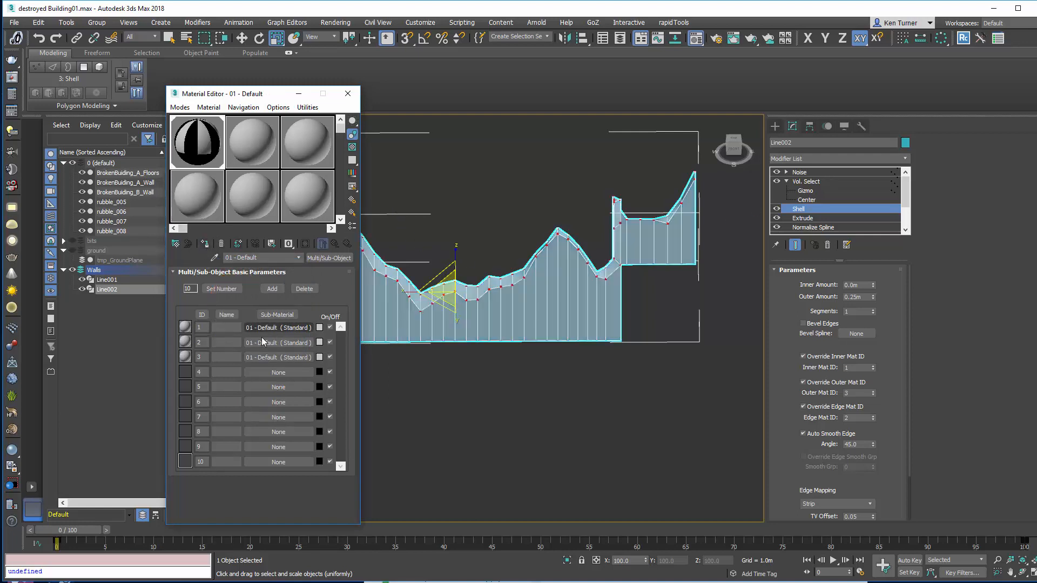
Step: Change the colour of the ID 2 sub-material to a strongly saturated red for the wall's broken edges
click(319, 342)
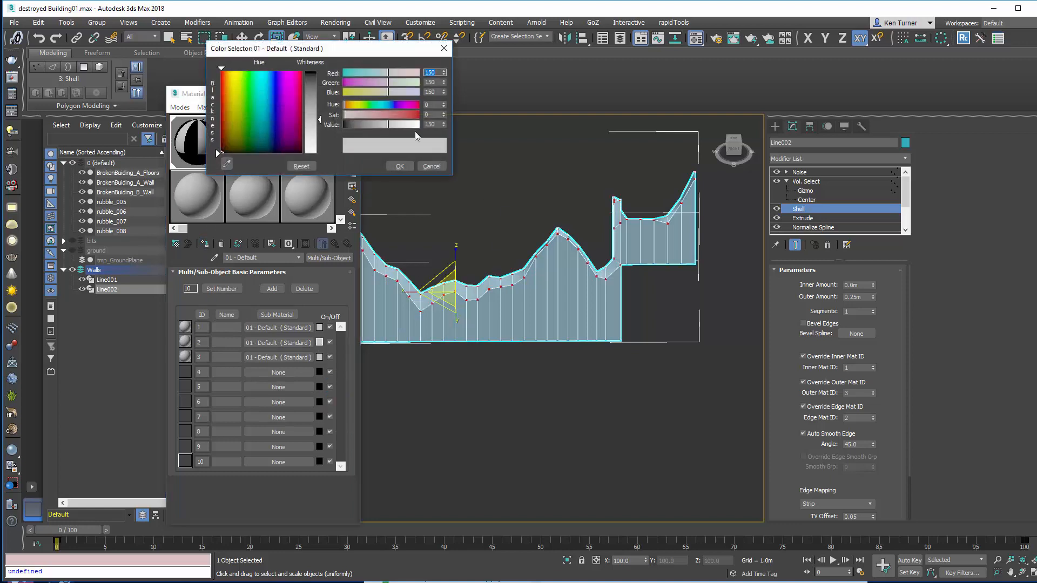
click(373, 116)
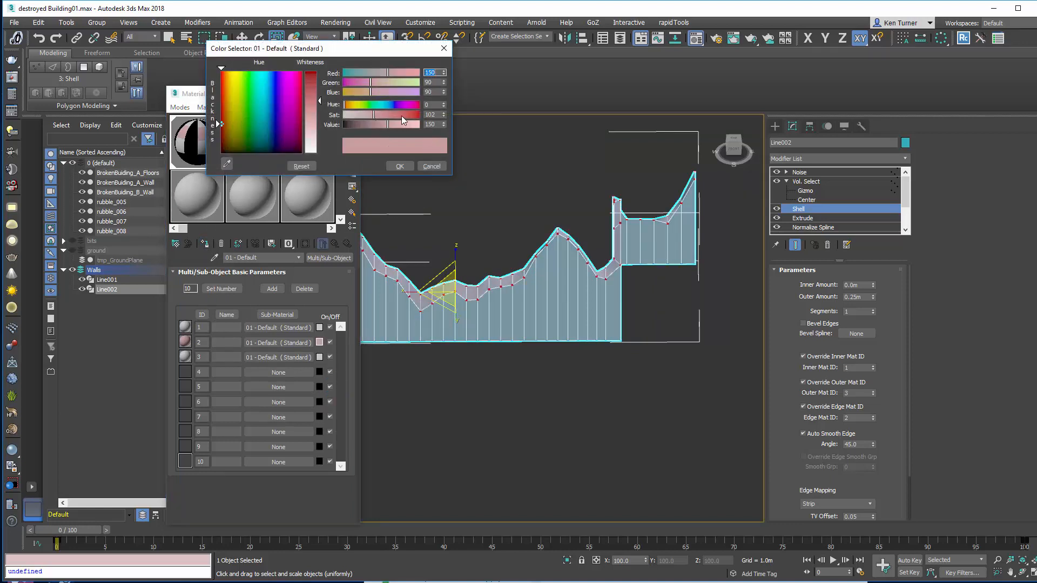
drag(401, 120, 417, 115)
alt+middle_drag(530, 148, 529, 174)
Step: Change the colour of the ID 3 sub-material to blue with hue 166 and saturation 216 for the wall's outer faces
click(320, 356)
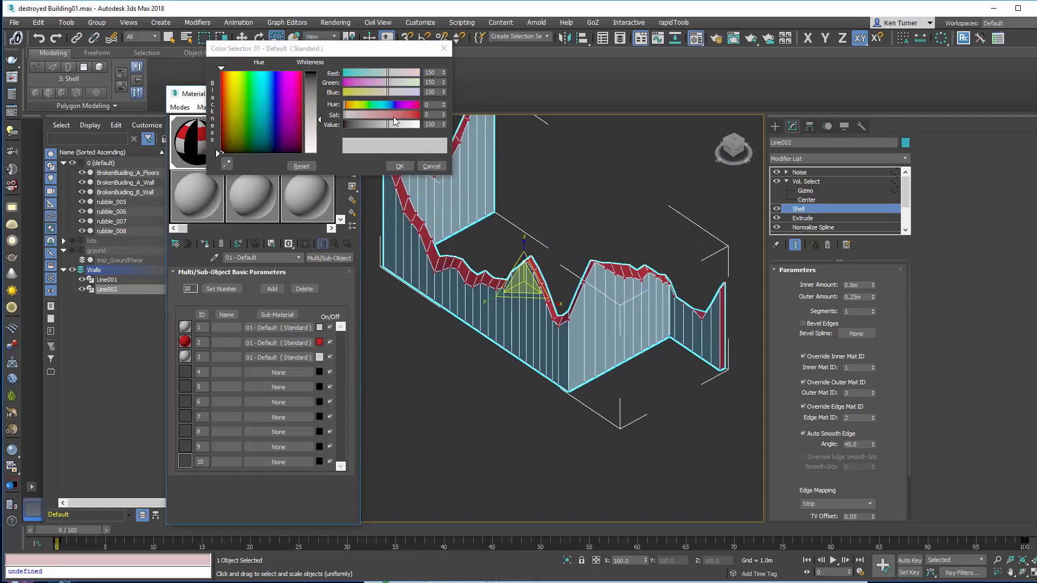
click(393, 105)
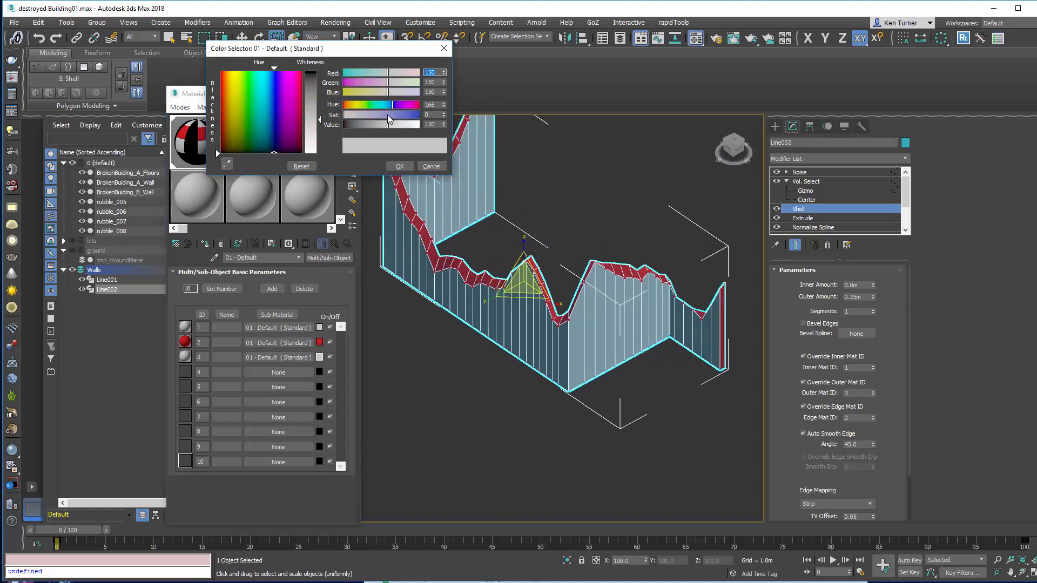
drag(389, 120, 407, 116)
alt+middle_drag(621, 145, 644, 255)
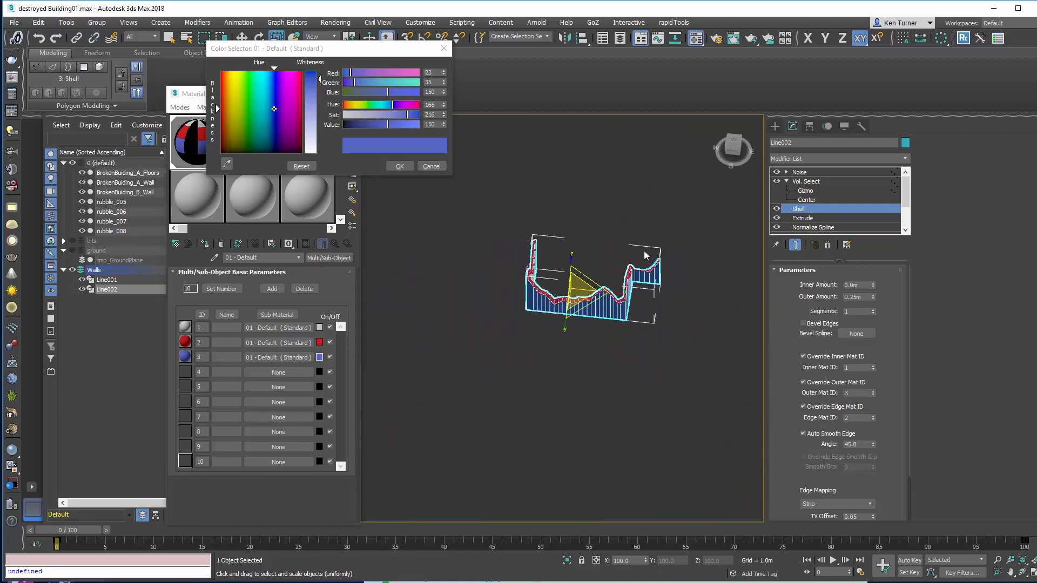
Step: At the base line's Vertex level with the end result shown, move the three vertices of the stepped end along X to shorten the long wall
key(z)
scroll(832, 216, down, 2)
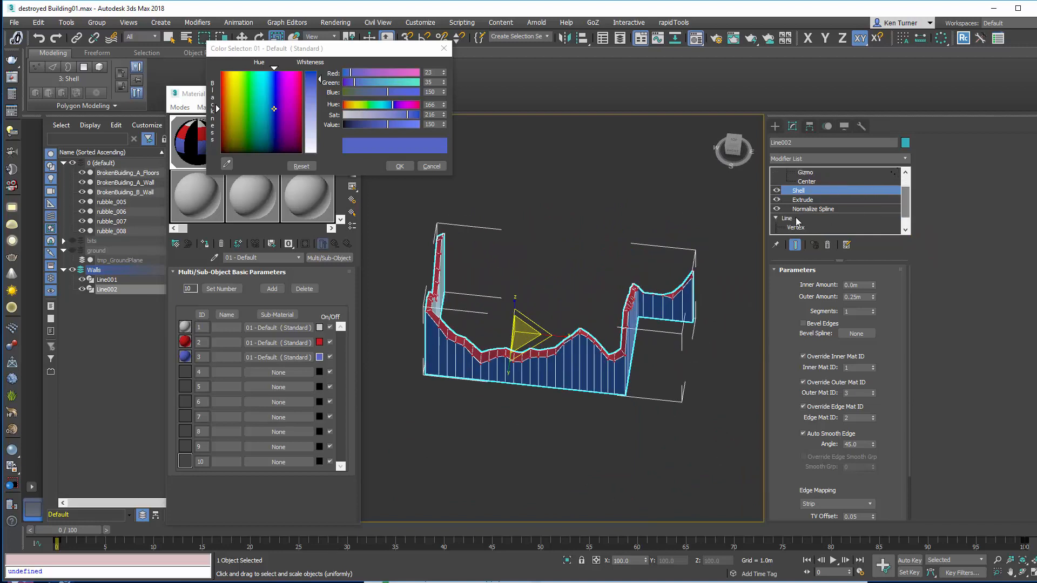
click(794, 227)
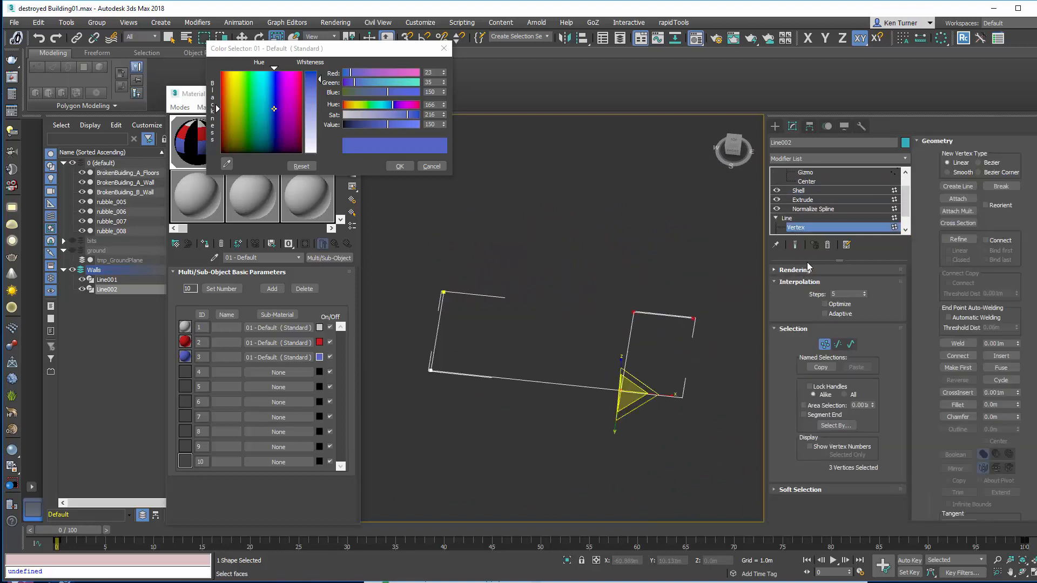
click(796, 246)
click(694, 320)
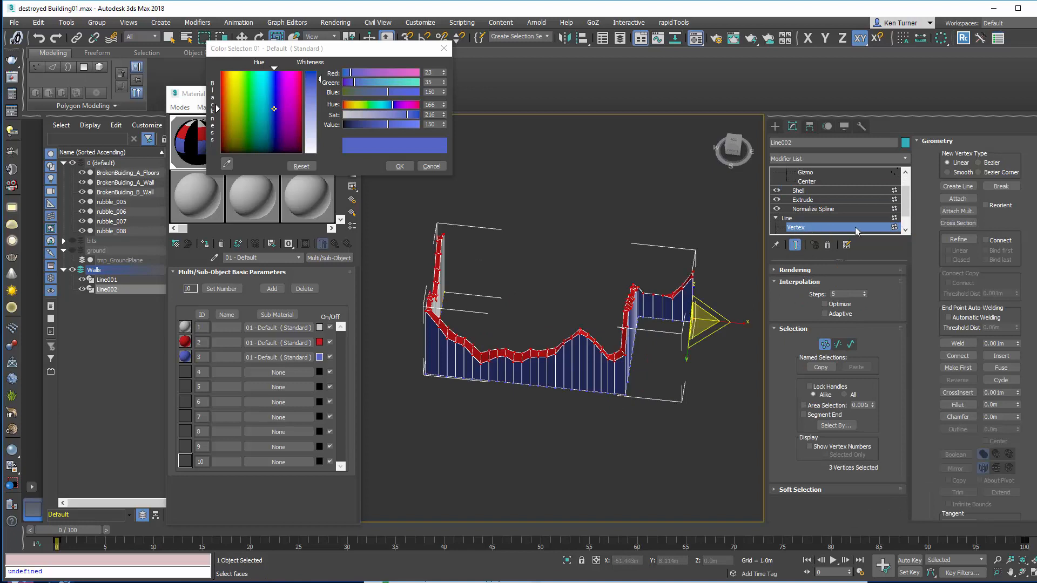
drag(907, 205, 883, 222)
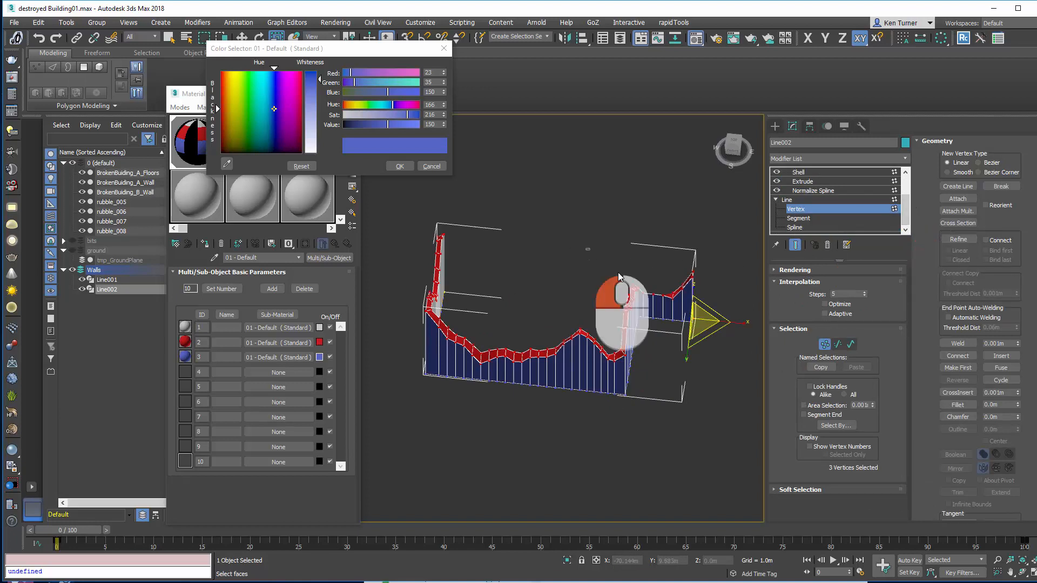
key(w)
drag(726, 324, 615, 324)
Step: Raise the Normalize Spline modifier's Retain Knots Within value to 55 to keep the wall's corners sharp
click(873, 191)
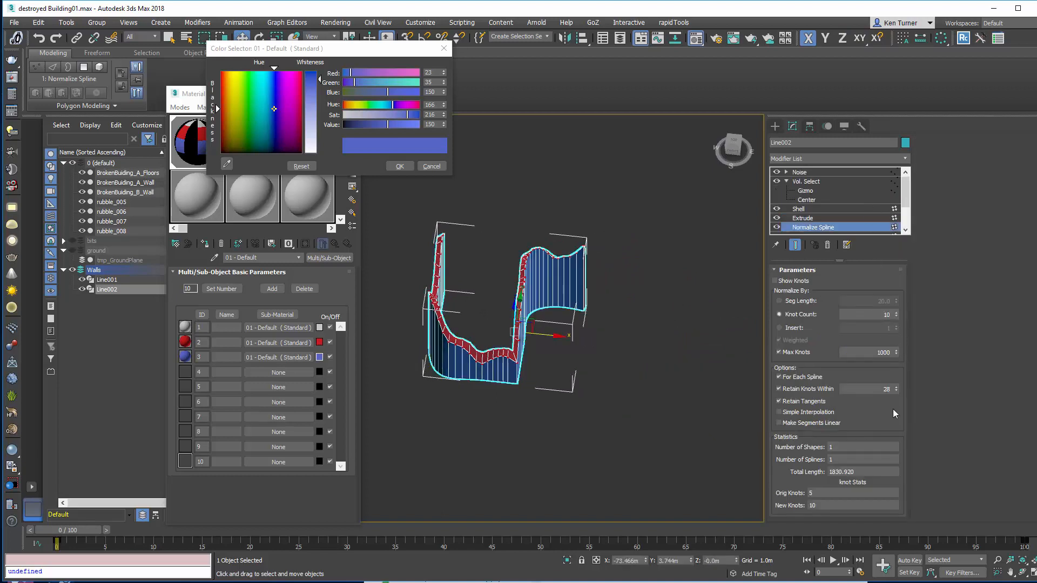
drag(898, 391, 896, 375)
alt+middle_drag(519, 294, 569, 251)
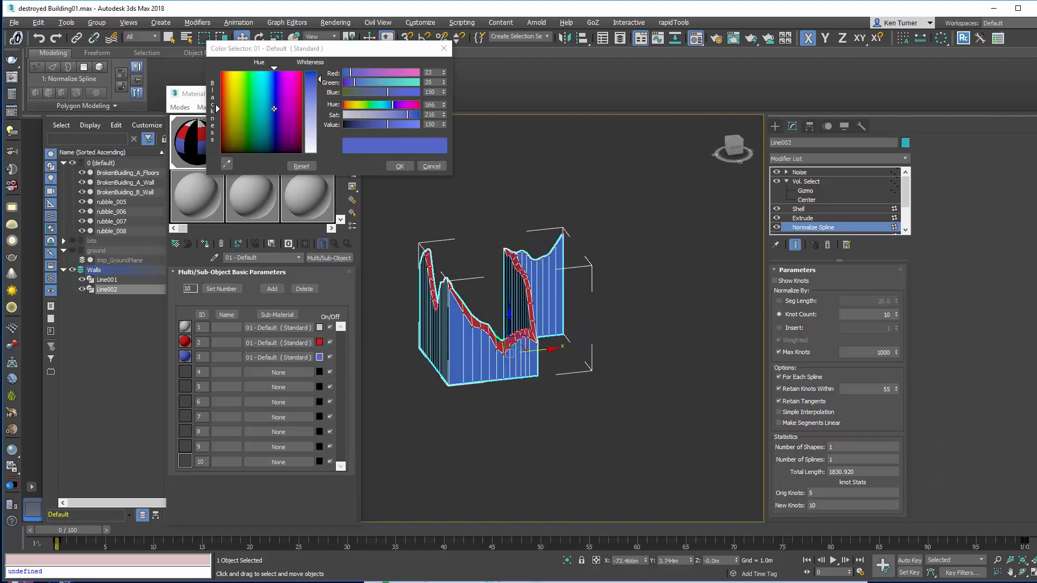